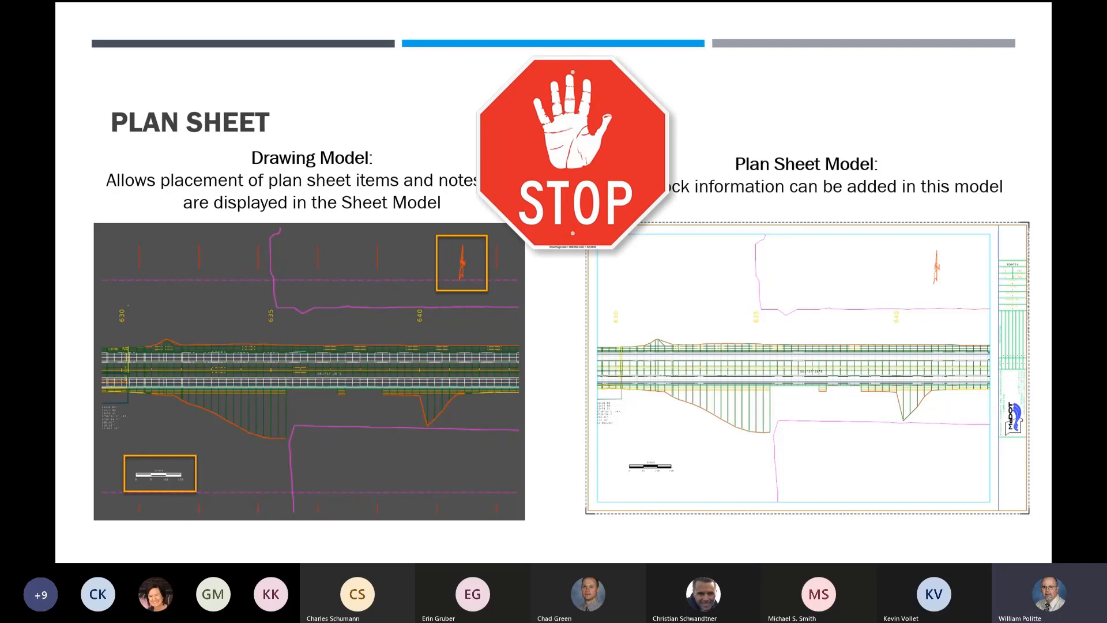
- Switch to OpenRoads Designer and activate the Multi-Model Views view group
{"action": "key", "text": "alt+Tab"}
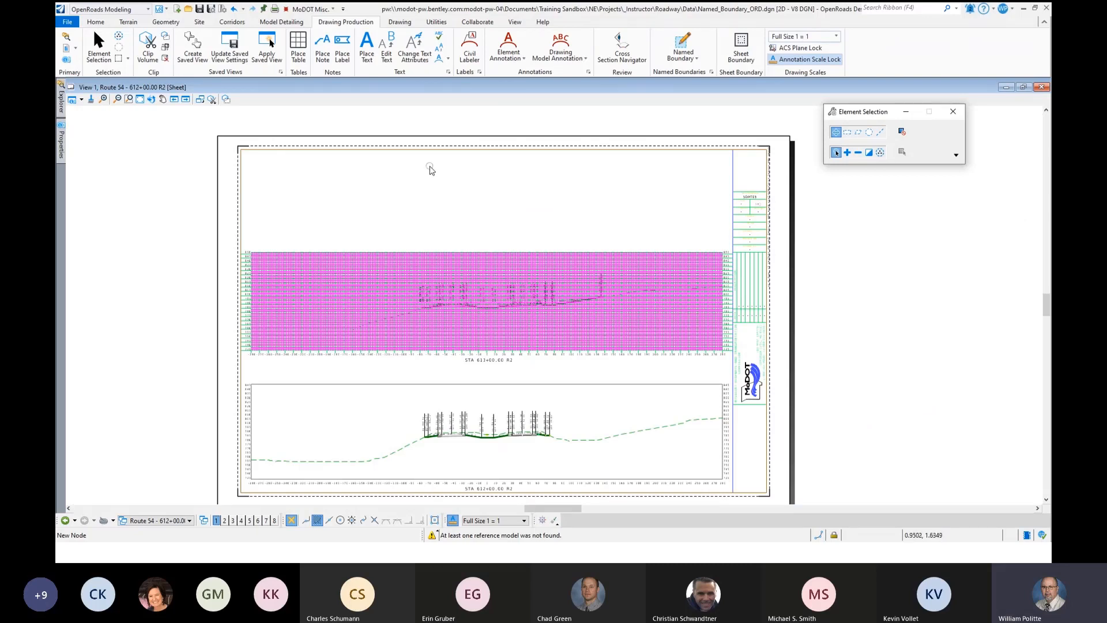
{"action": "left_click", "coordinate": [189, 521]}
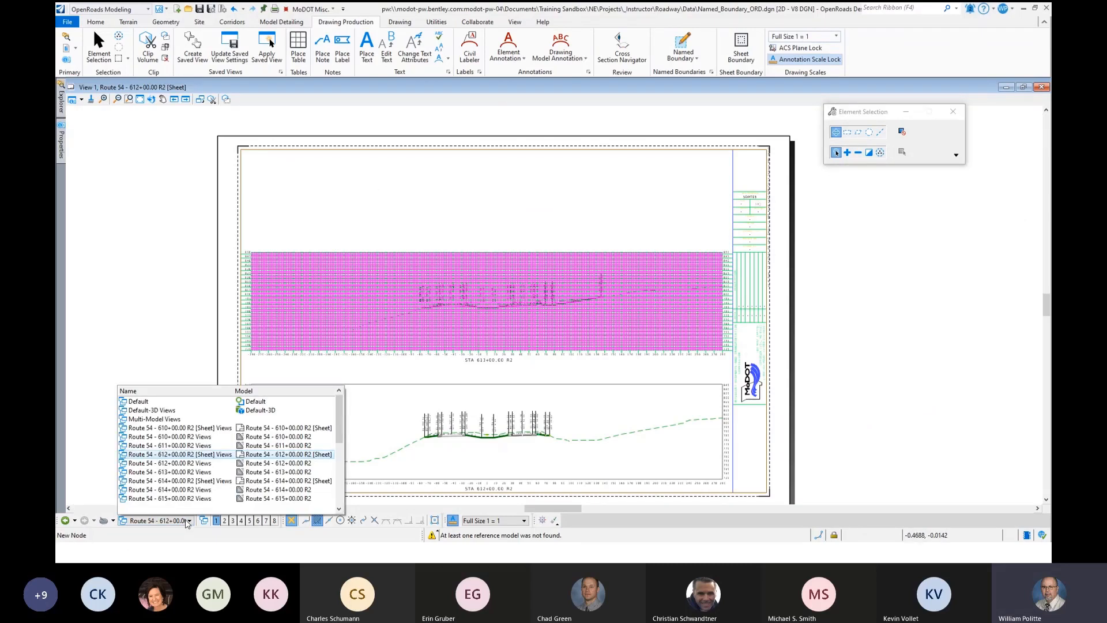
{"action": "left_click", "coordinate": [174, 324]}
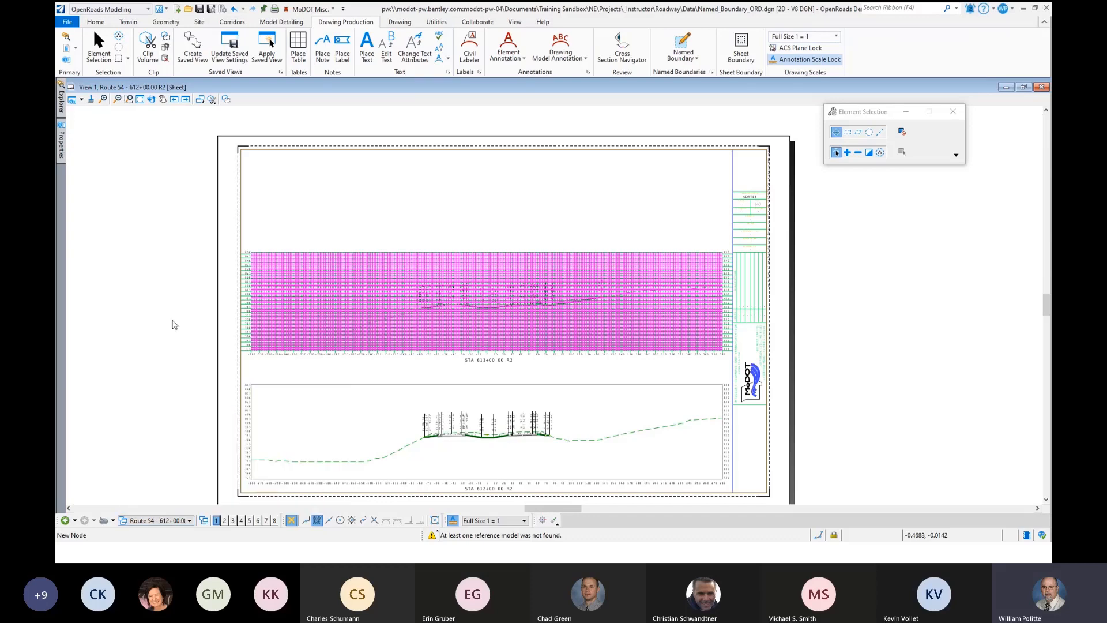
{"action": "left_click", "coordinate": [190, 522]}
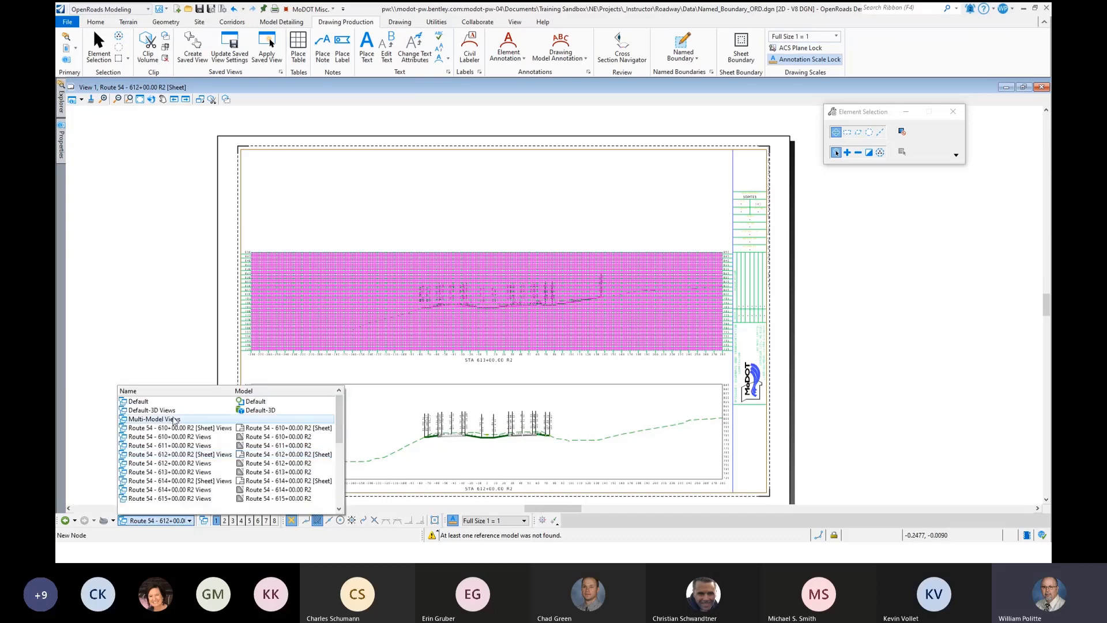
{"action": "left_click", "coordinate": [168, 419]}
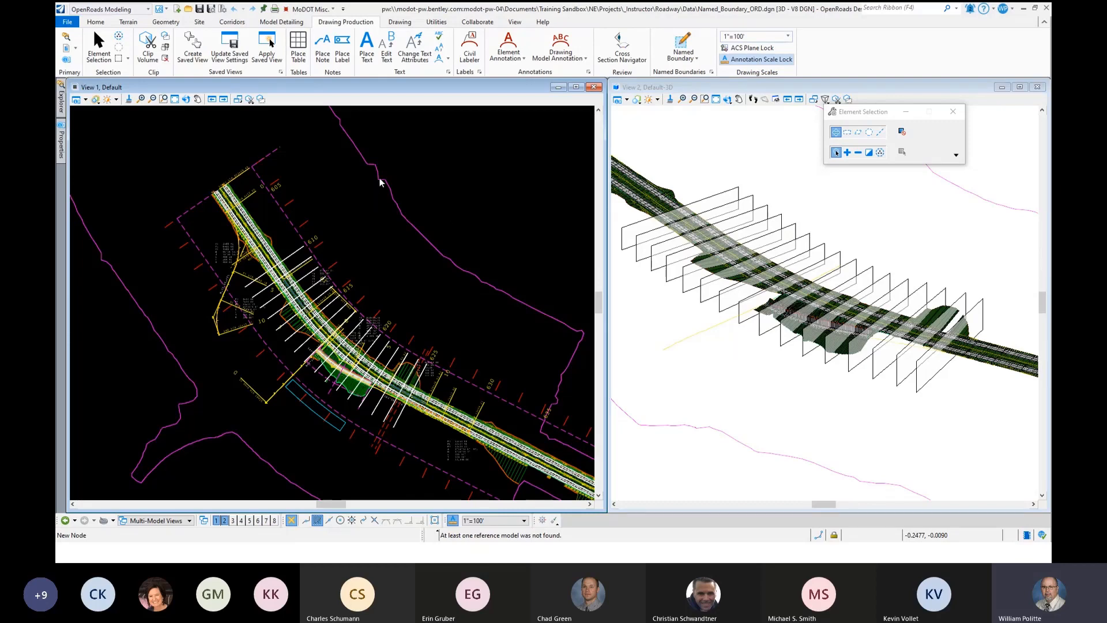
- Close the Default-3D view and maximize the Default plan view
{"action": "scroll", "coordinate": [343, 230], "scroll_direction": "down", "scroll_amount": 2}
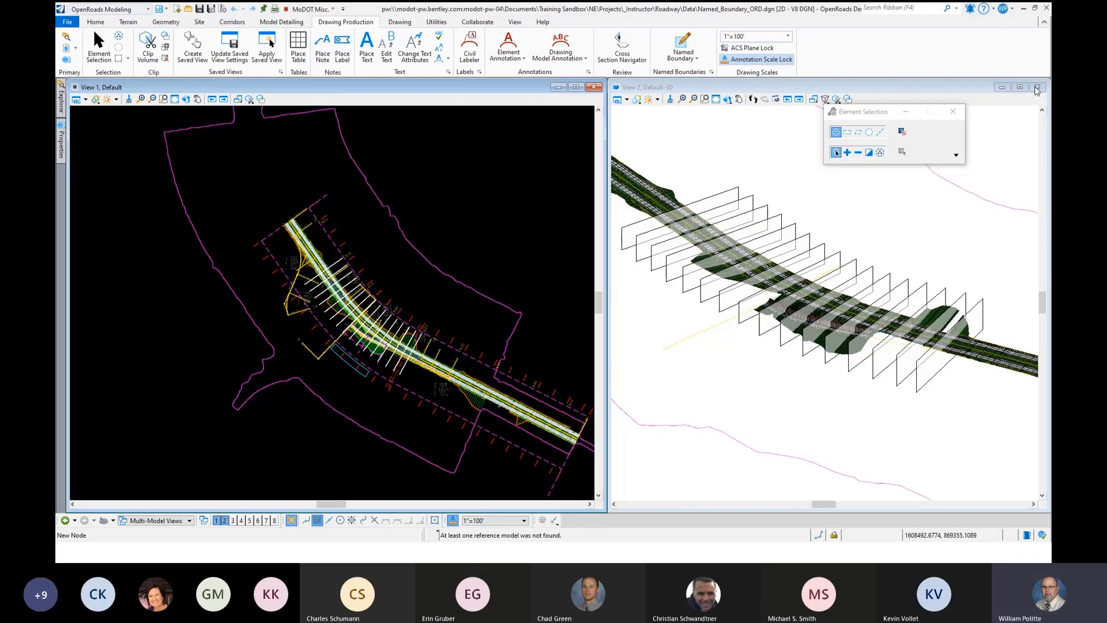
{"action": "left_click", "coordinate": [1038, 88]}
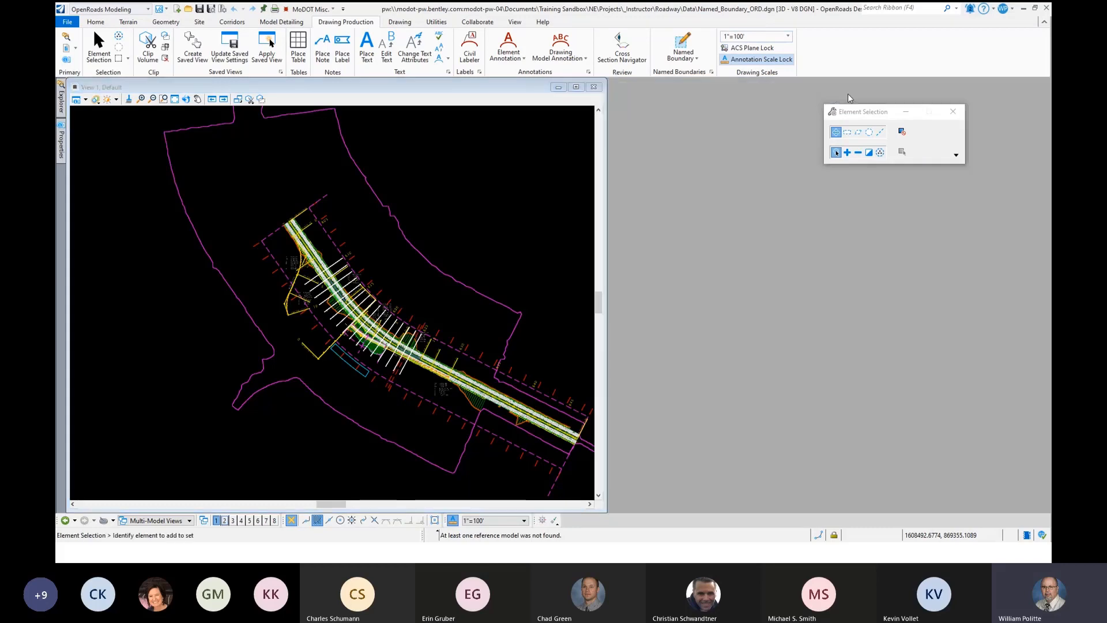
{"action": "left_click", "coordinate": [576, 86]}
{"action": "scroll", "coordinate": [580, 204], "scroll_direction": "down", "scroll_amount": 2}
{"action": "scroll", "coordinate": [377, 261], "scroll_direction": "up", "scroll_amount": 3}
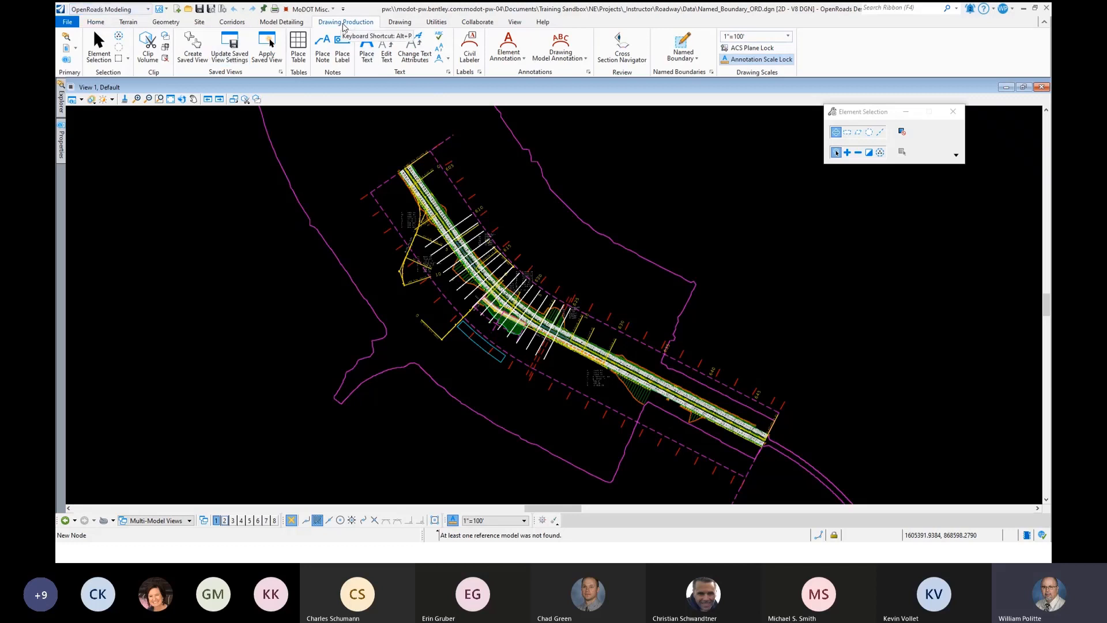
- Start a Civil Plan named boundary with drawing seed Design - D Size Full Plan and detail scale 1"=50'
{"action": "left_click", "coordinate": [680, 40]}
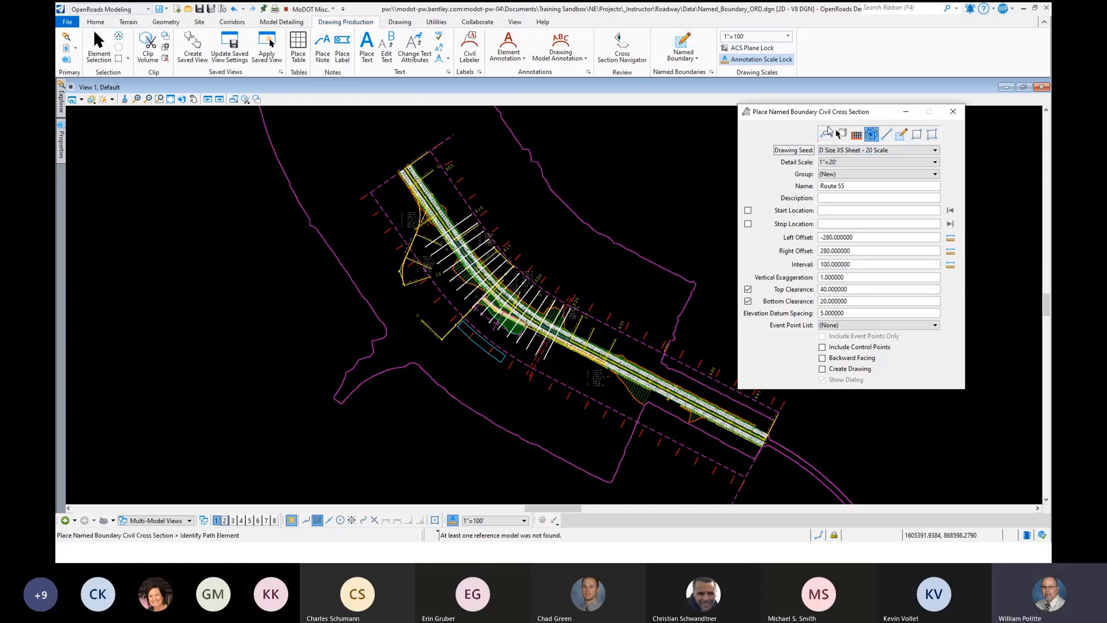
{"action": "left_click_drag", "start_coordinate": [825, 114], "coordinate": [766, 103]}
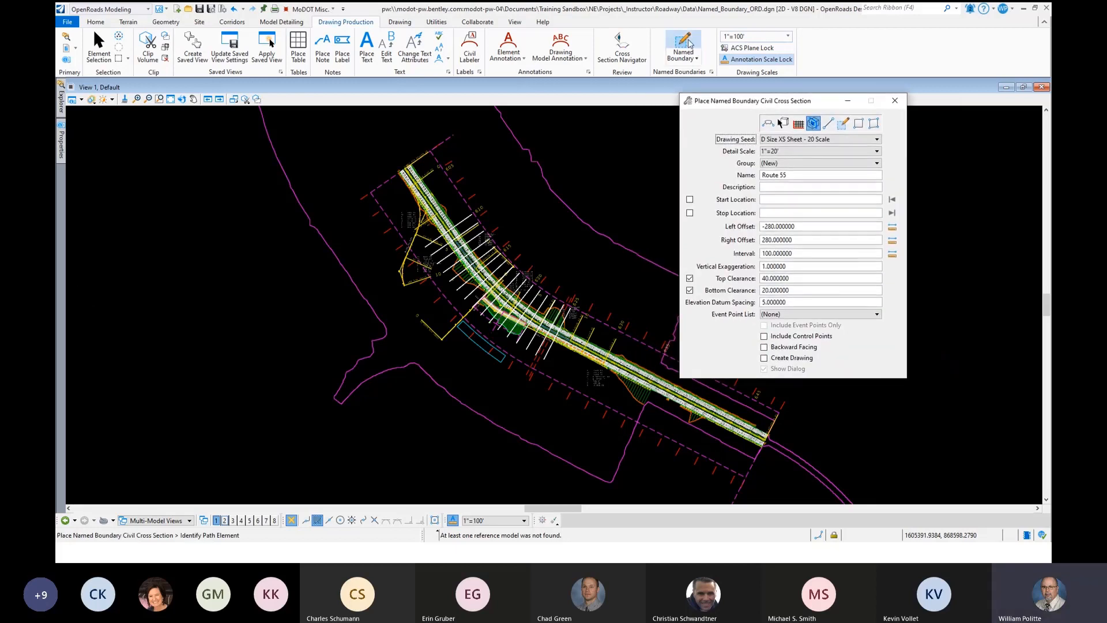
{"action": "left_click", "coordinate": [769, 125]}
{"action": "left_click_drag", "start_coordinate": [778, 105], "coordinate": [834, 105]}
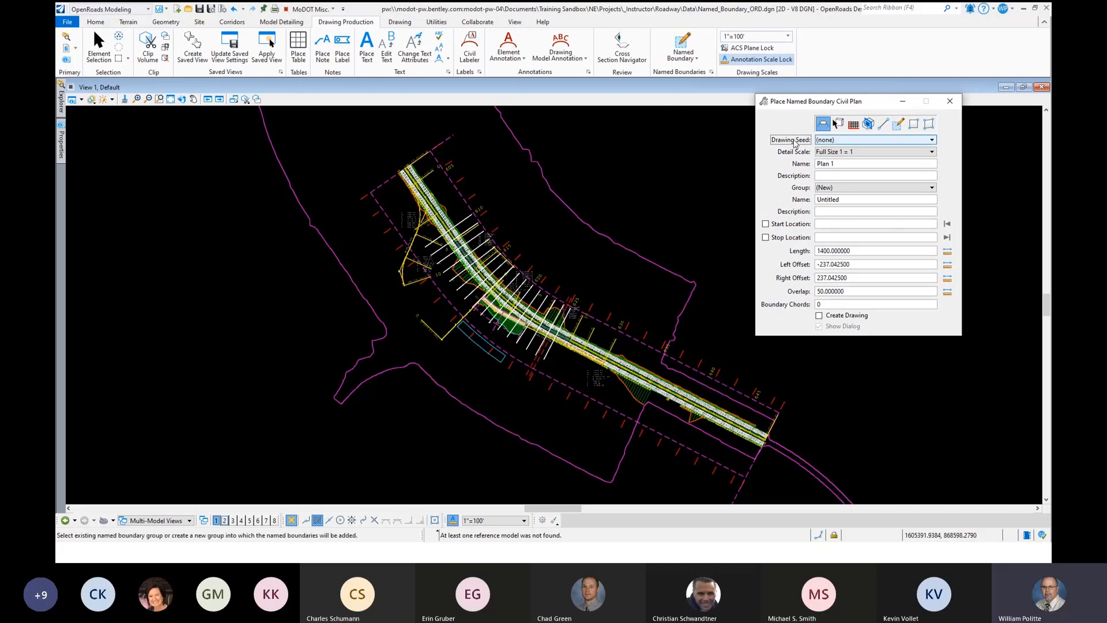
{"action": "left_click", "coordinate": [856, 141]}
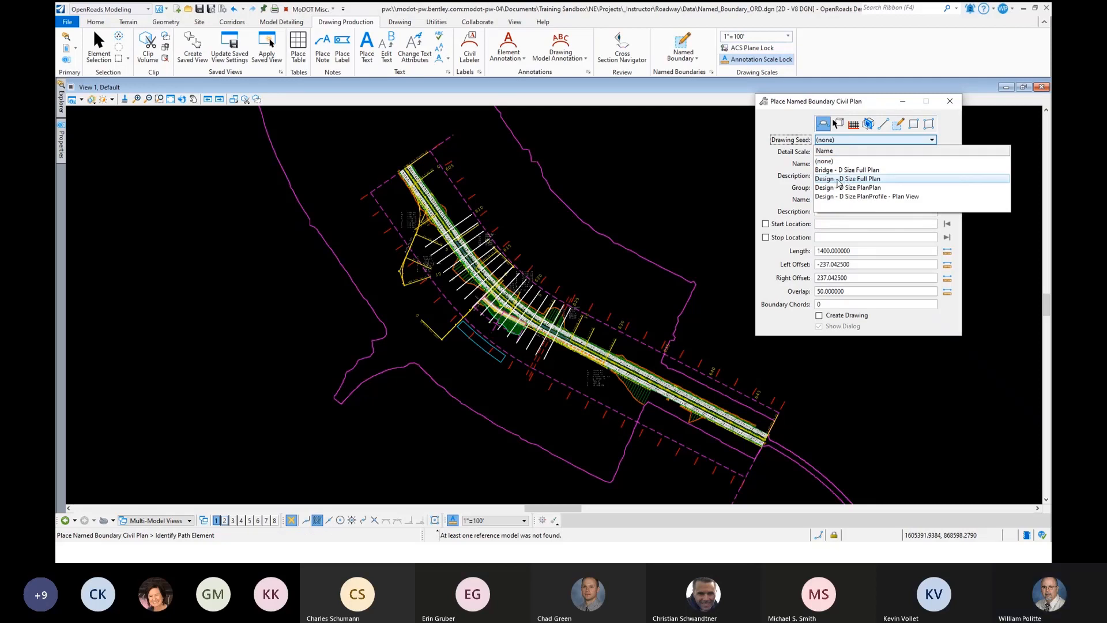
{"action": "left_click", "coordinate": [838, 180]}
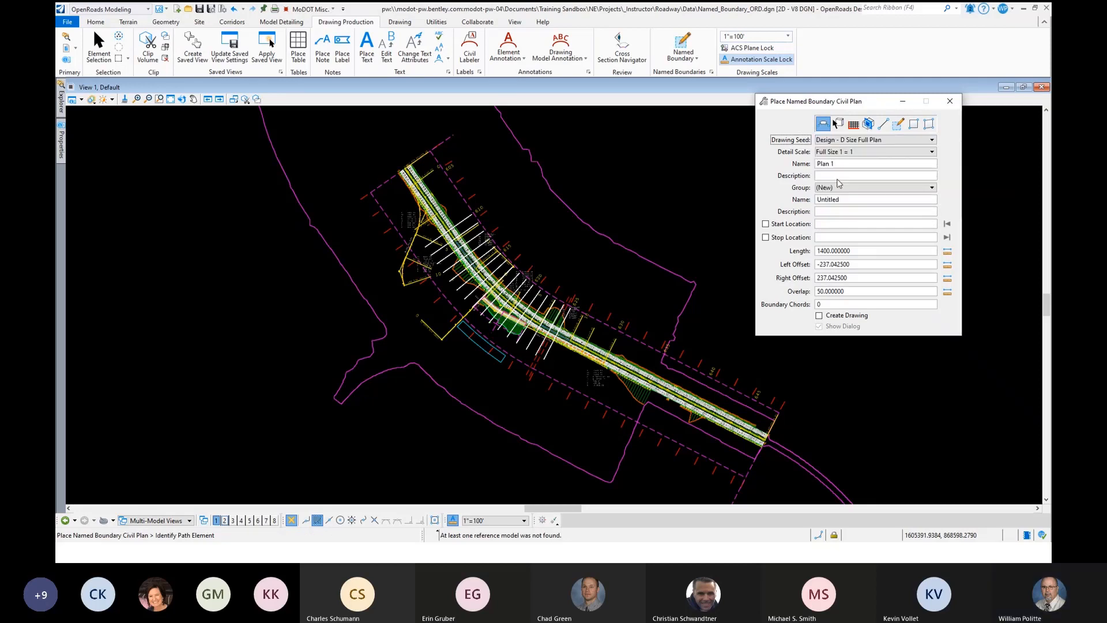
{"action": "left_click", "coordinate": [871, 153]}
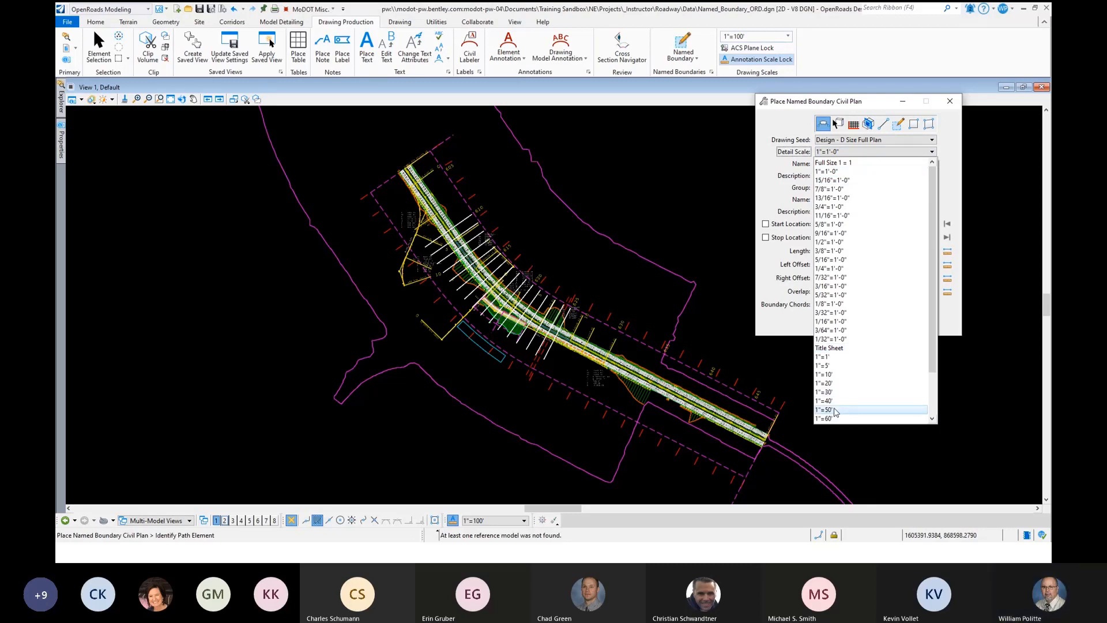
{"action": "left_click", "coordinate": [835, 411]}
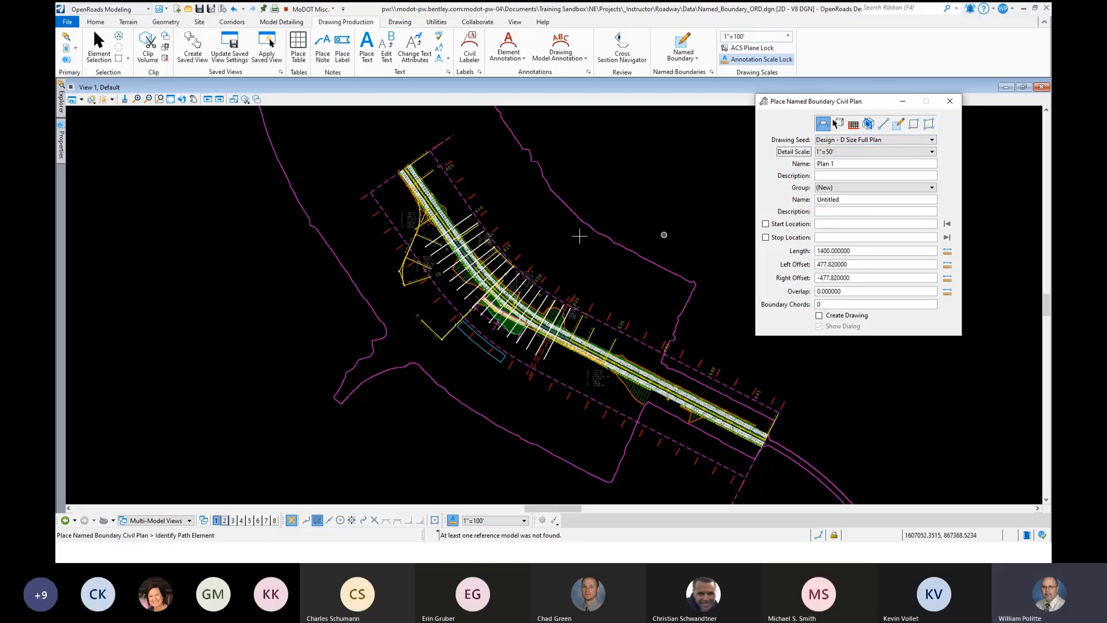
- Pick the Route 54 centerline as the boundary path and lock the start location to the path start
{"action": "scroll", "coordinate": [440, 214], "scroll_direction": "up", "scroll_amount": 5}
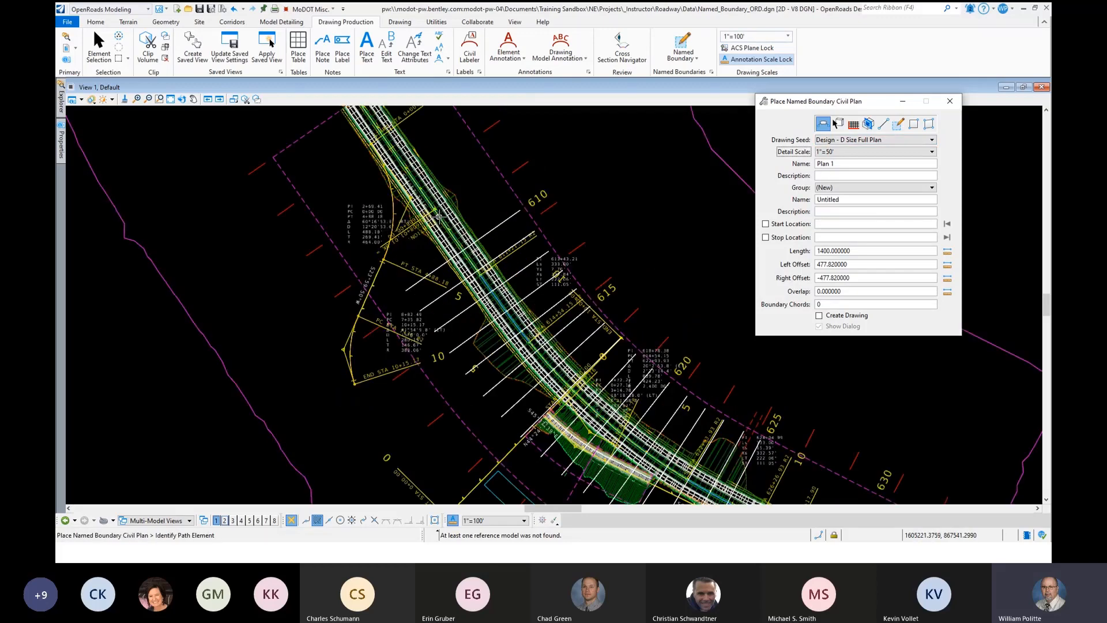
{"action": "mouse_move", "coordinate": [439, 217]}
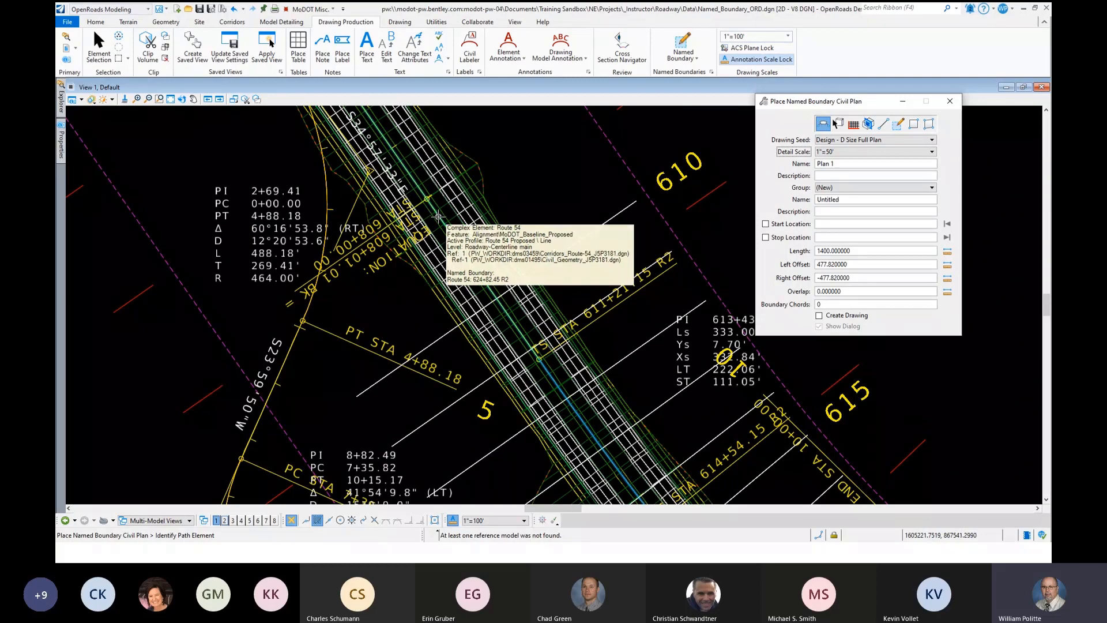
{"action": "left_click", "coordinate": [438, 217]}
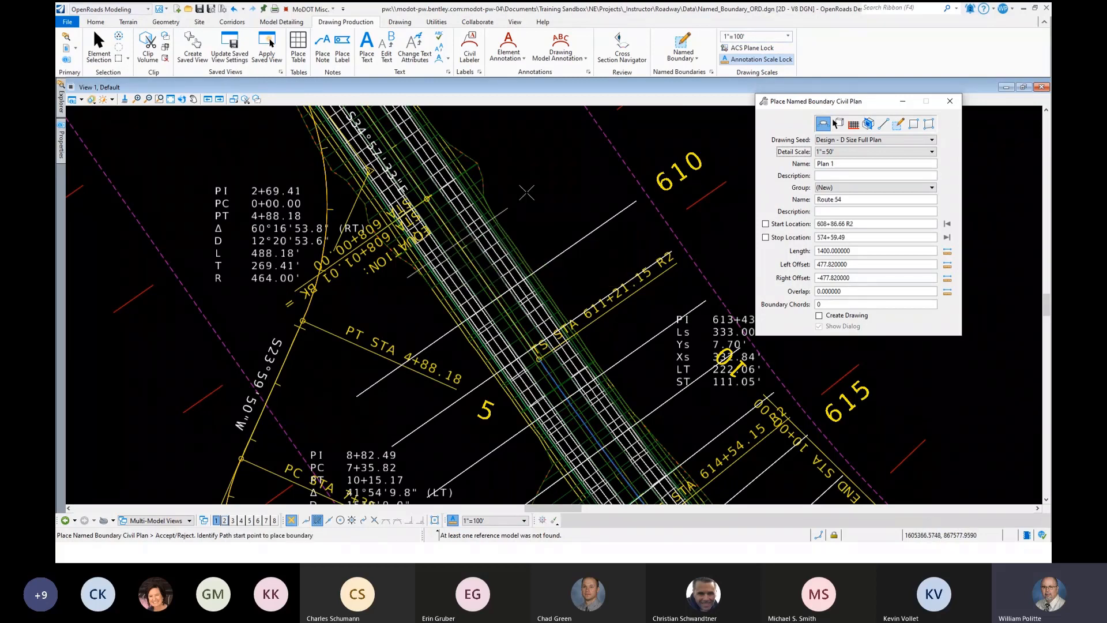
{"action": "scroll", "coordinate": [509, 232], "scroll_direction": "down", "scroll_amount": 5}
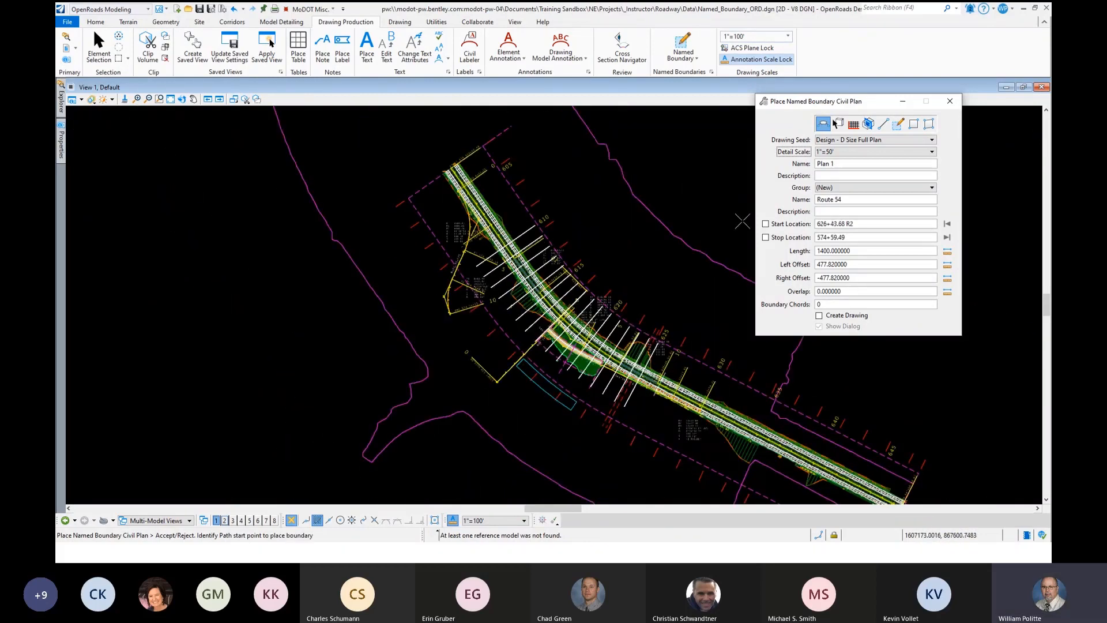
{"action": "left_click", "coordinate": [947, 224]}
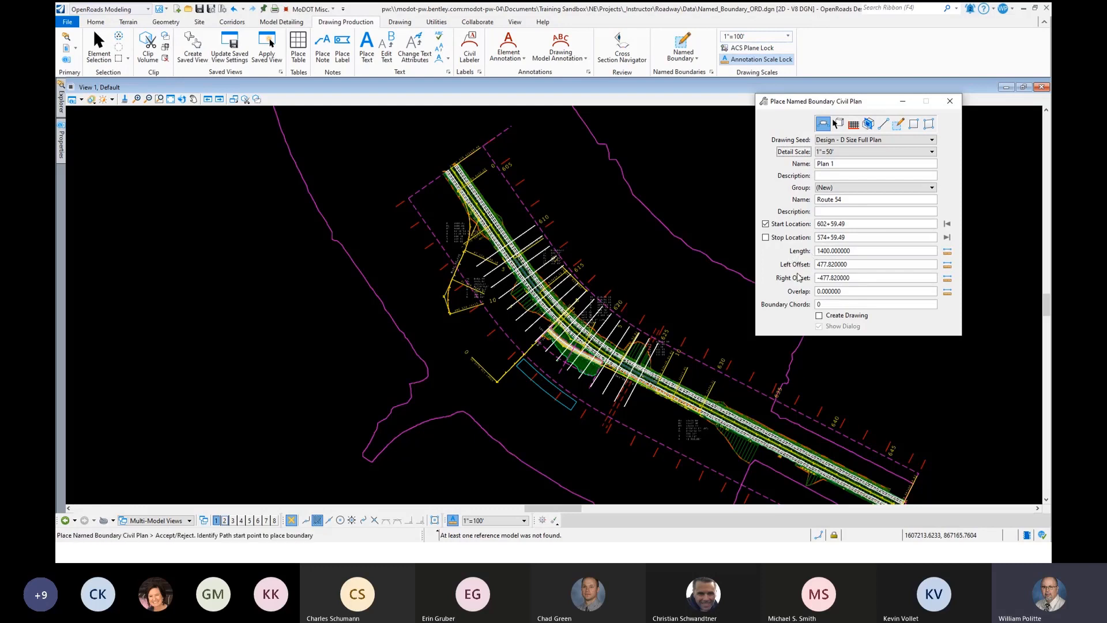
- Set the overlap between consecutive plan boundaries to 75
{"action": "left_click", "coordinate": [809, 293]}
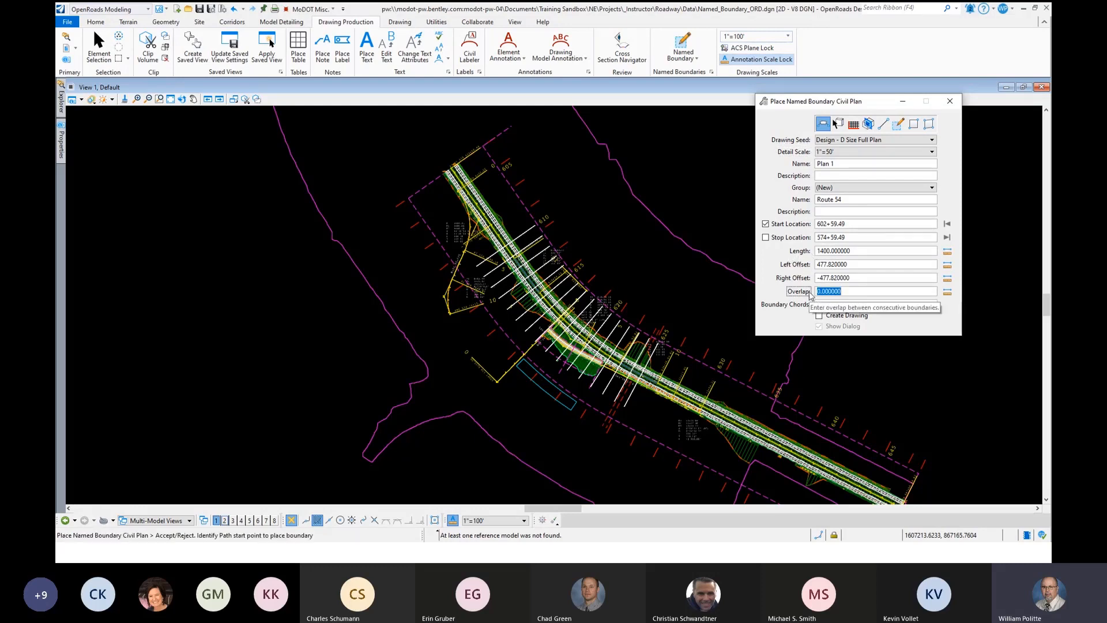
{"action": "type", "text": "75"}
{"action": "key", "text": "Tab"}
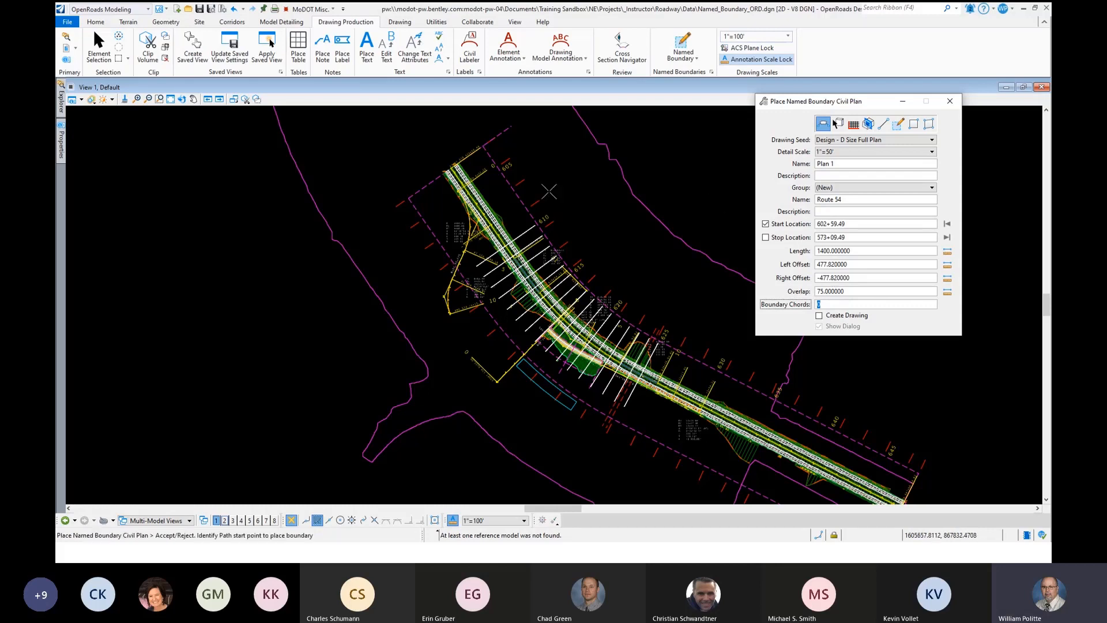
- Place the plan named boundaries along Route 54 from the locked start to about station 638+22.63 R2
{"action": "left_click", "coordinate": [559, 199]}
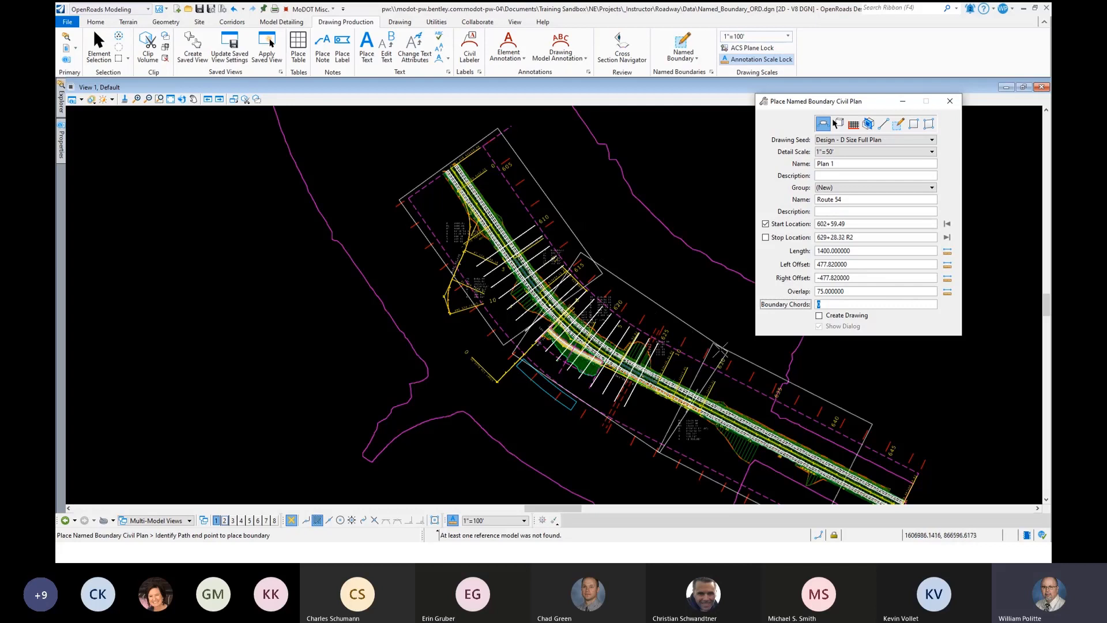
{"action": "scroll", "coordinate": [610, 306], "scroll_direction": "down", "scroll_amount": 2}
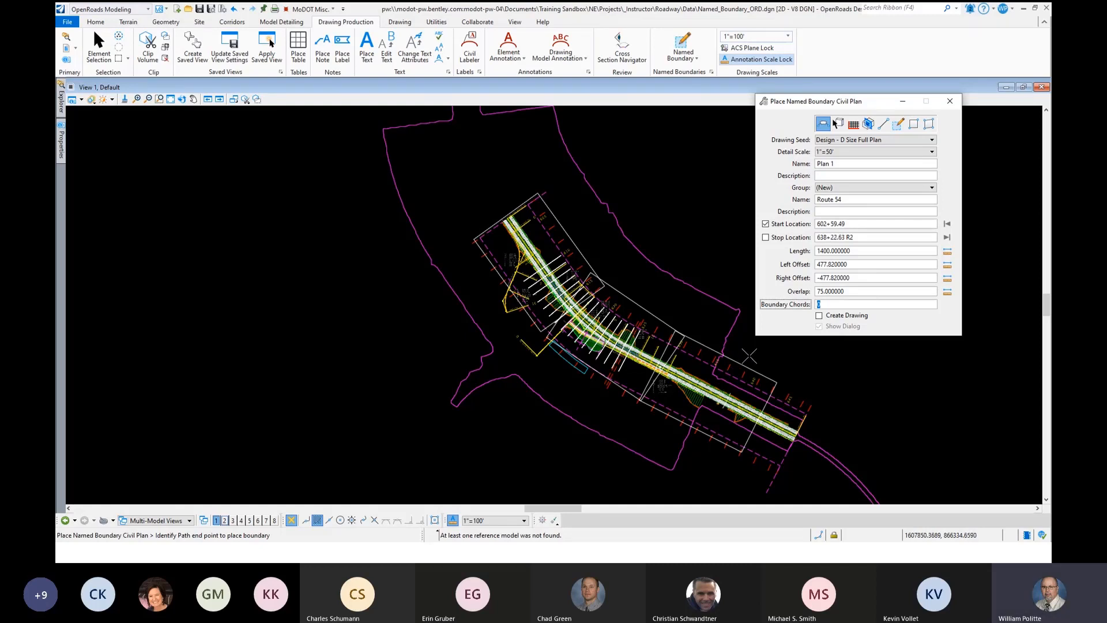
{"action": "left_click", "coordinate": [749, 356]}
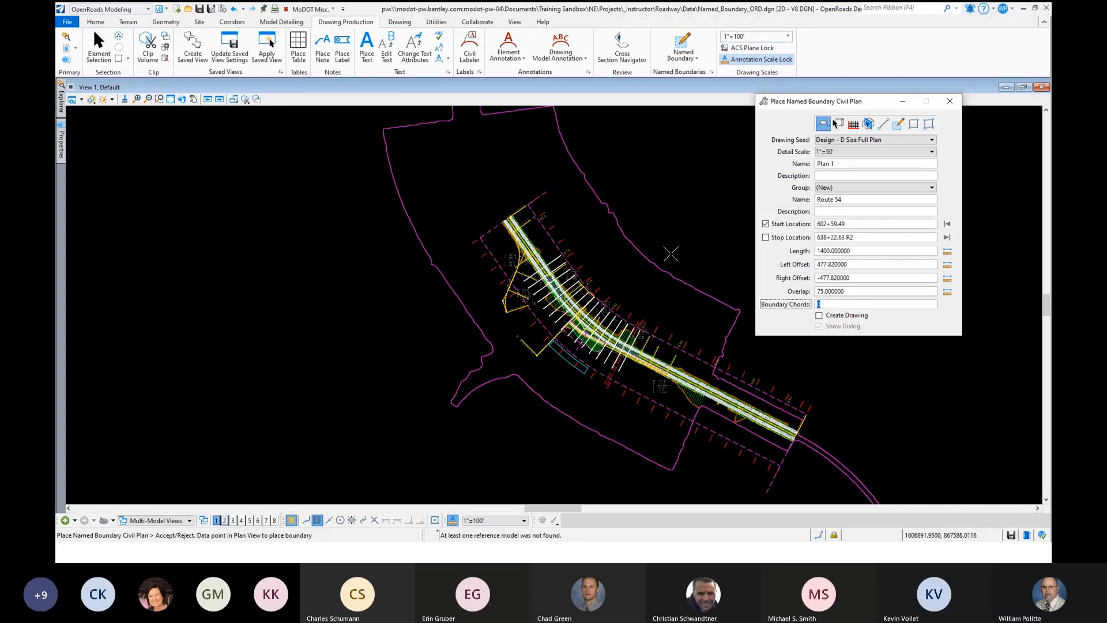
{"action": "left_click", "coordinate": [671, 254]}
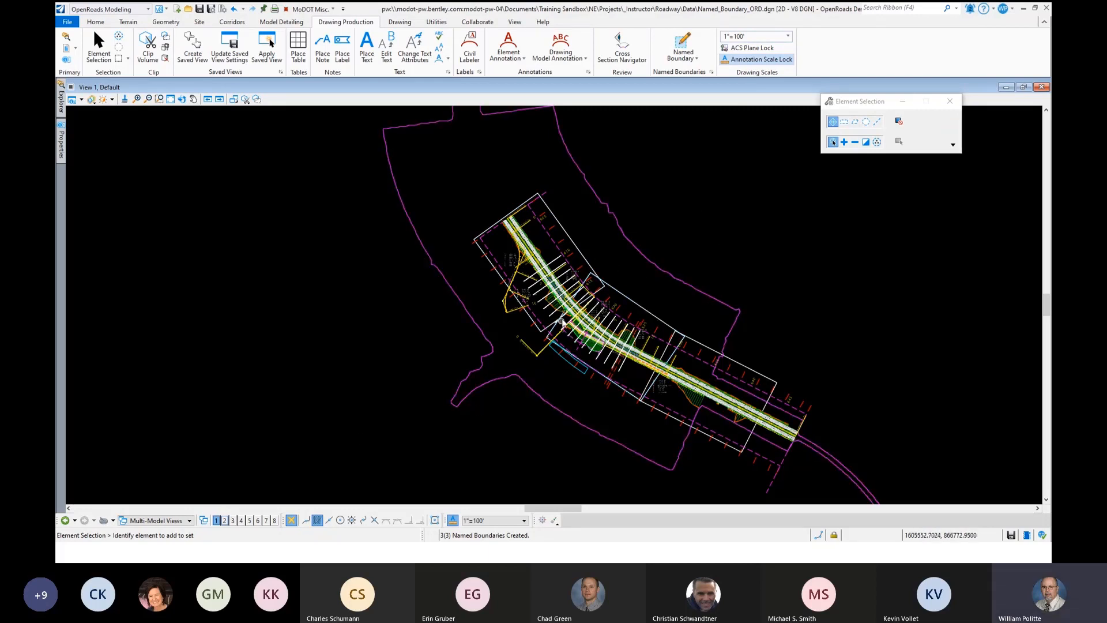
- Examine the overlaps where consecutive plan boundaries meet along the Route 54 corridor
{"action": "scroll", "coordinate": [563, 322], "scroll_direction": "up", "scroll_amount": 2}
{"action": "scroll", "coordinate": [570, 309], "scroll_direction": "up", "scroll_amount": 2}
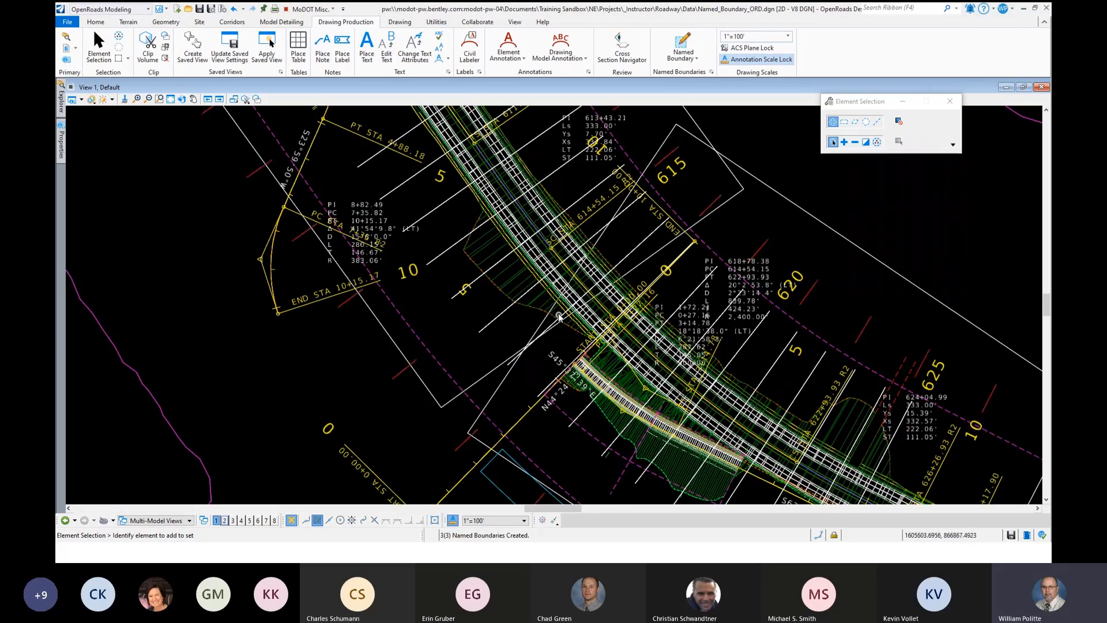
{"action": "scroll", "coordinate": [646, 381], "scroll_direction": "down", "scroll_amount": 4}
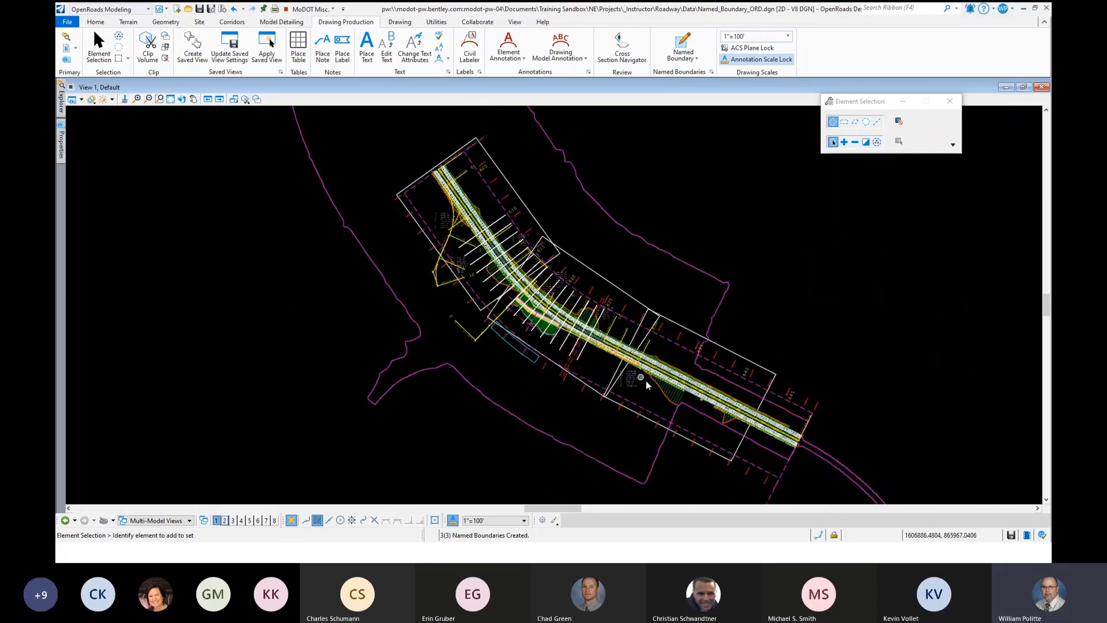
{"action": "scroll", "coordinate": [634, 335], "scroll_direction": "up", "scroll_amount": 3}
{"action": "scroll", "coordinate": [633, 334], "scroll_direction": "down", "scroll_amount": 2}
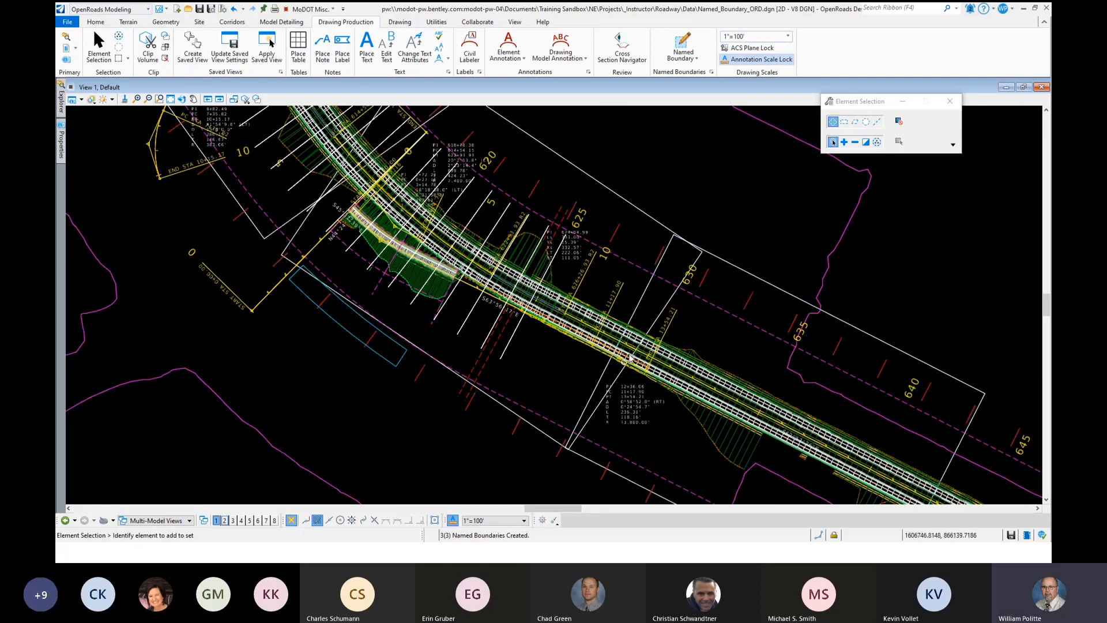
{"action": "scroll", "coordinate": [612, 361], "scroll_direction": "down", "scroll_amount": 2}
{"action": "scroll", "coordinate": [612, 352], "scroll_direction": "down", "scroll_amount": 2}
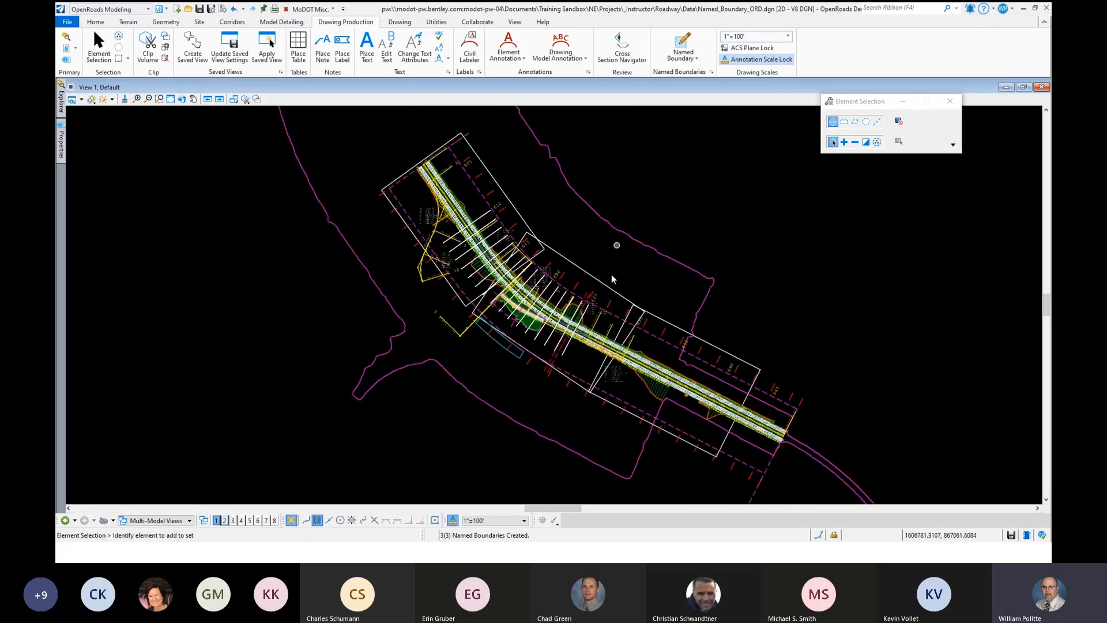
{"action": "scroll", "coordinate": [613, 242], "scroll_direction": "down", "scroll_amount": 2}
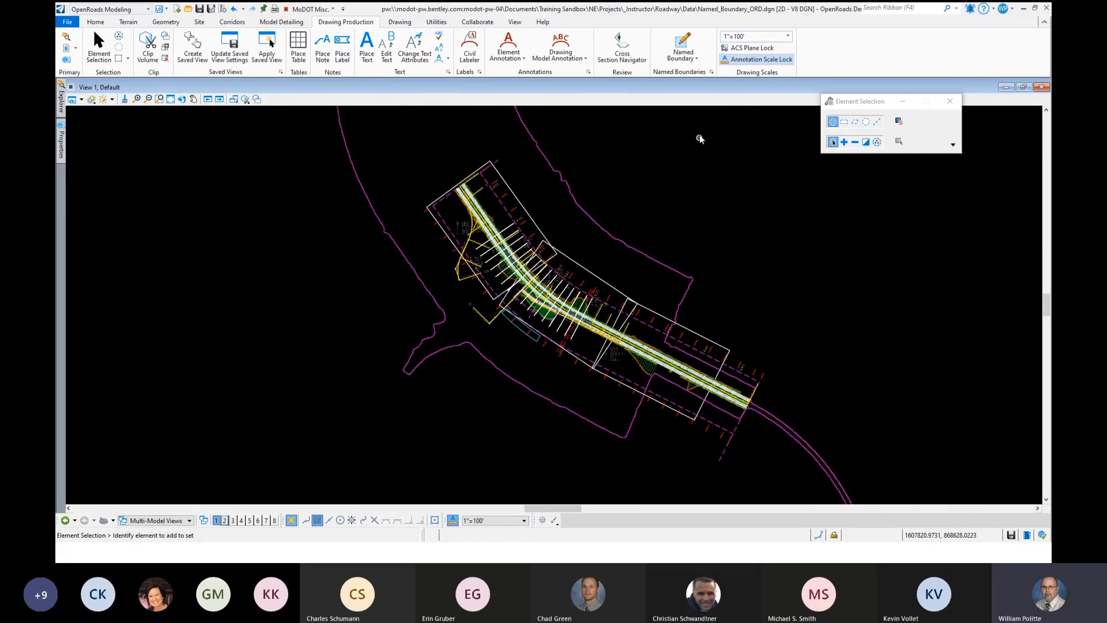
- Open the Named Boundaries manager and expand Plan Groups and the Route 54 group down to its individual plans
{"action": "left_click", "coordinate": [713, 75]}
{"action": "left_click_drag", "start_coordinate": [197, 138], "coordinate": [564, 163]}
{"action": "left_click", "coordinate": [500, 206]}
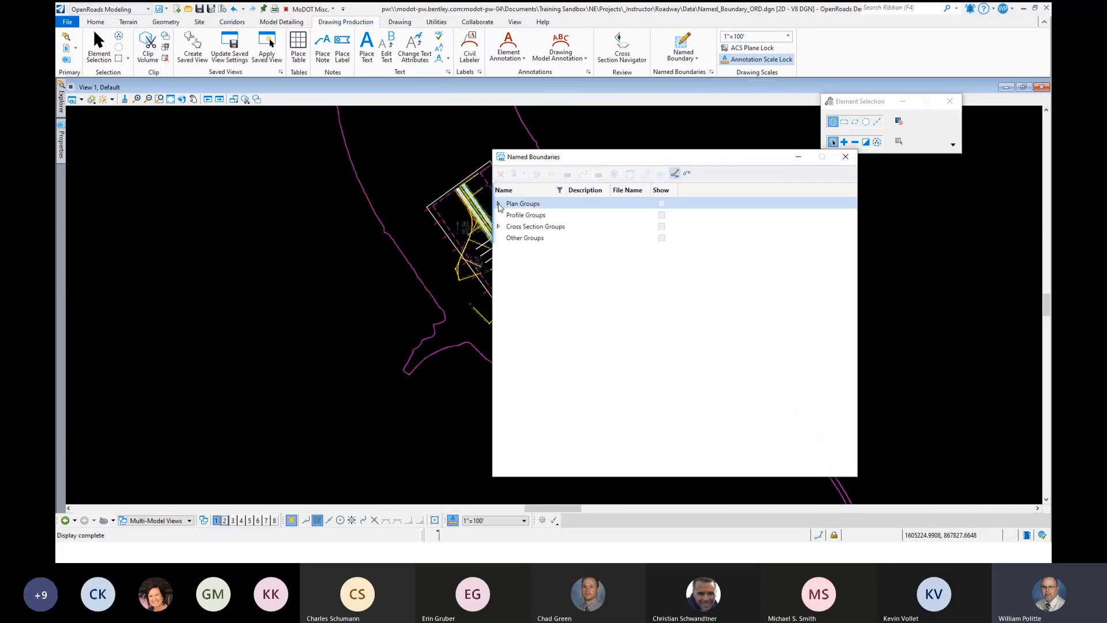
{"action": "left_click", "coordinate": [499, 204]}
{"action": "left_click", "coordinate": [529, 216]}
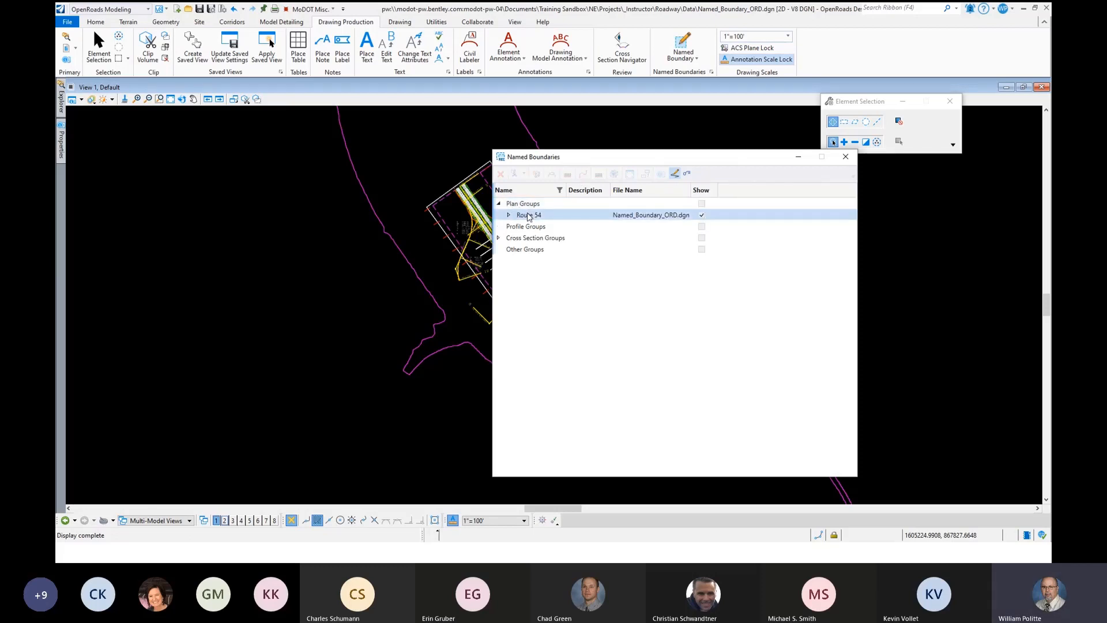
{"action": "left_click_drag", "start_coordinate": [574, 157], "coordinate": [594, 157]}
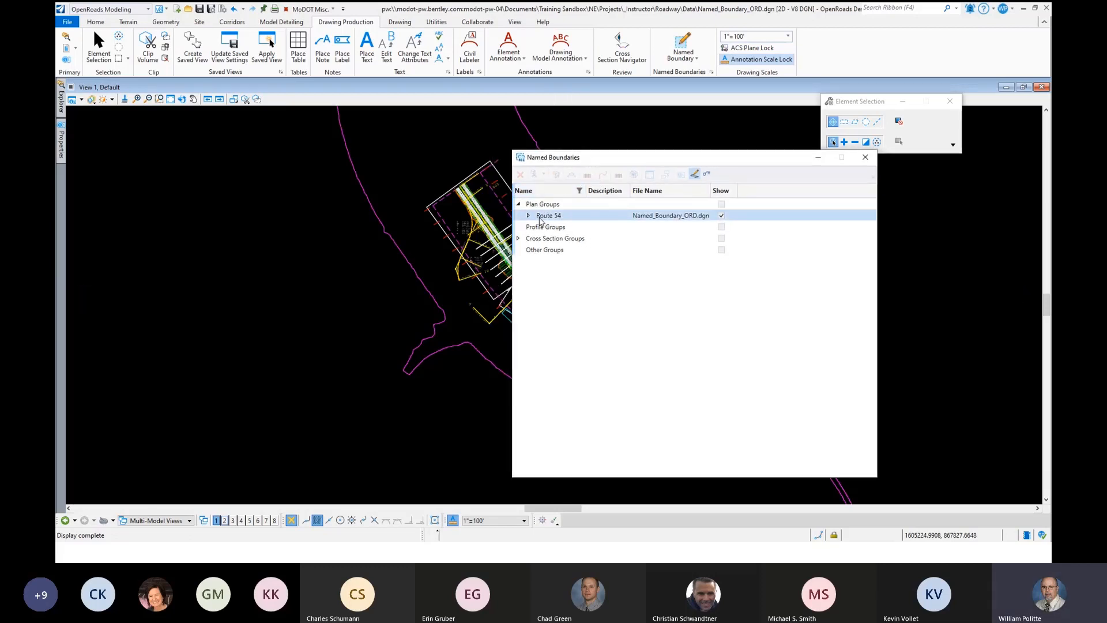
{"action": "double_click", "coordinate": [541, 217]}
{"action": "left_click", "coordinate": [544, 228]}
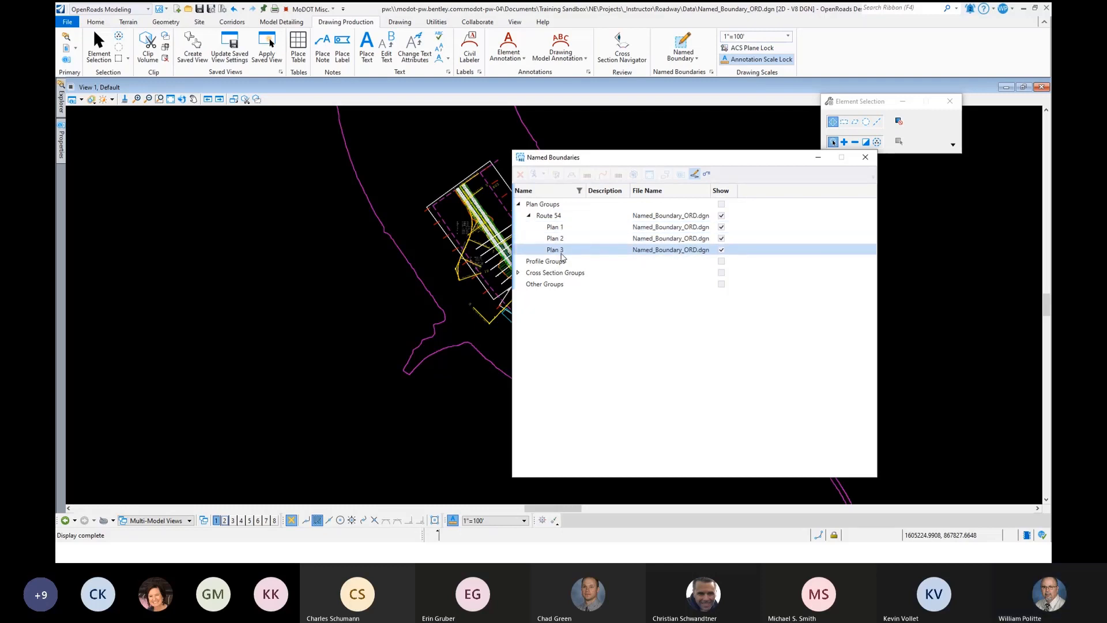
- Start creating plan drawings from the Route 54 plan group, with one sheet per DGN stored in the Plan_Sheets folder 07_Traffic_Control
{"action": "left_click", "coordinate": [550, 217]}
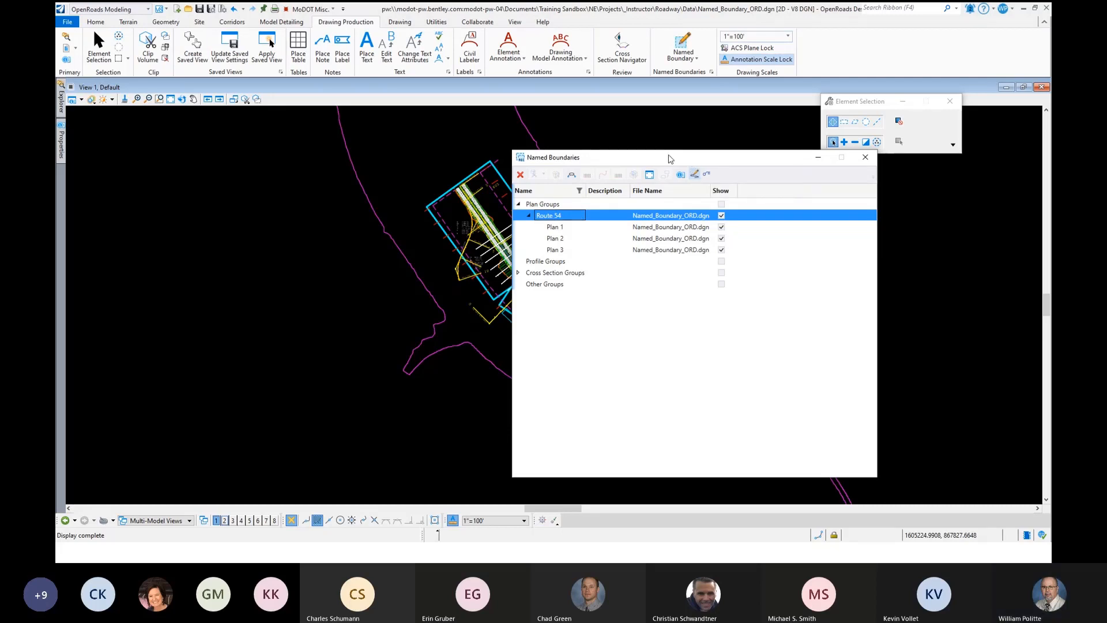
{"action": "left_click", "coordinate": [573, 178]}
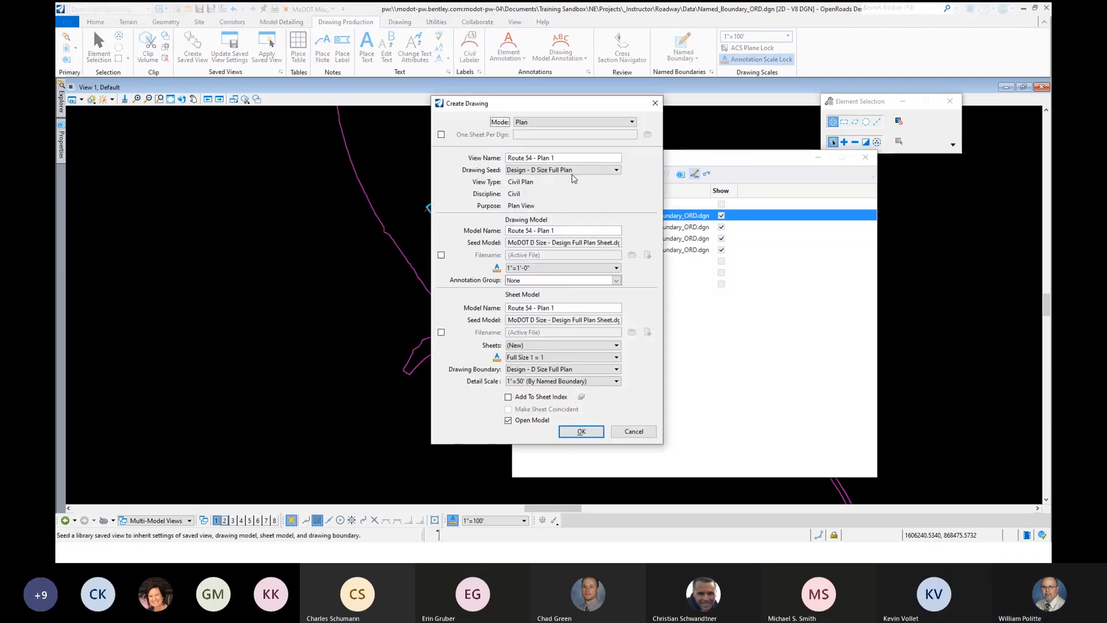
{"action": "mouse_move", "coordinate": [523, 103]}
{"action": "left_mouse_down"}
{"action": "mouse_move", "coordinate": [341, 140]}
{"action": "mouse_move", "coordinate": [363, 134]}
{"action": "left_mouse_up"}
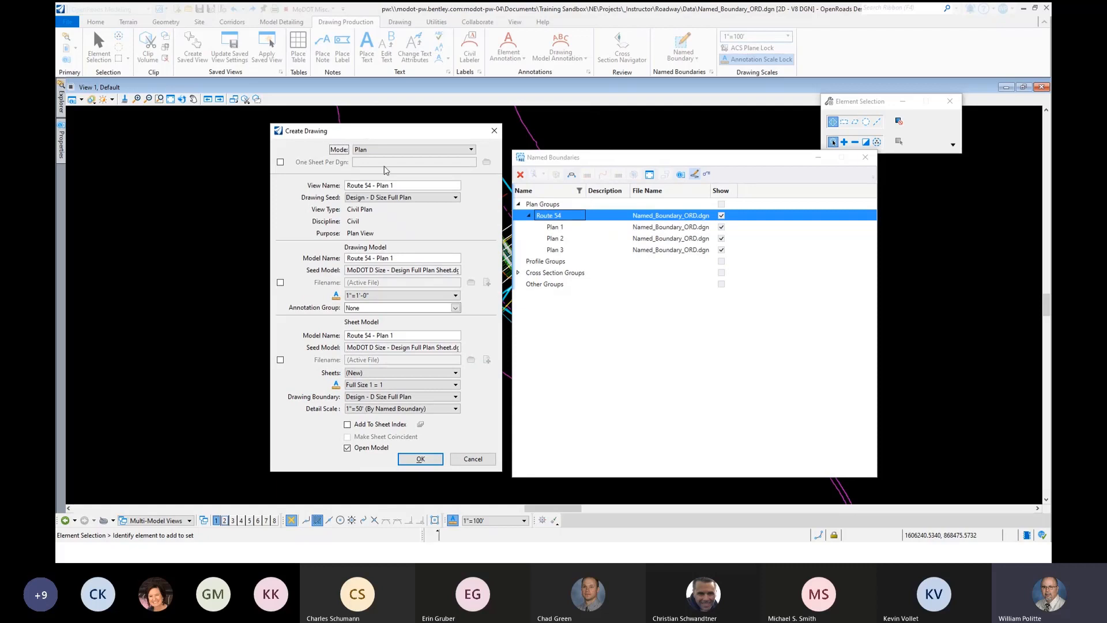
{"action": "left_click", "coordinate": [280, 163]}
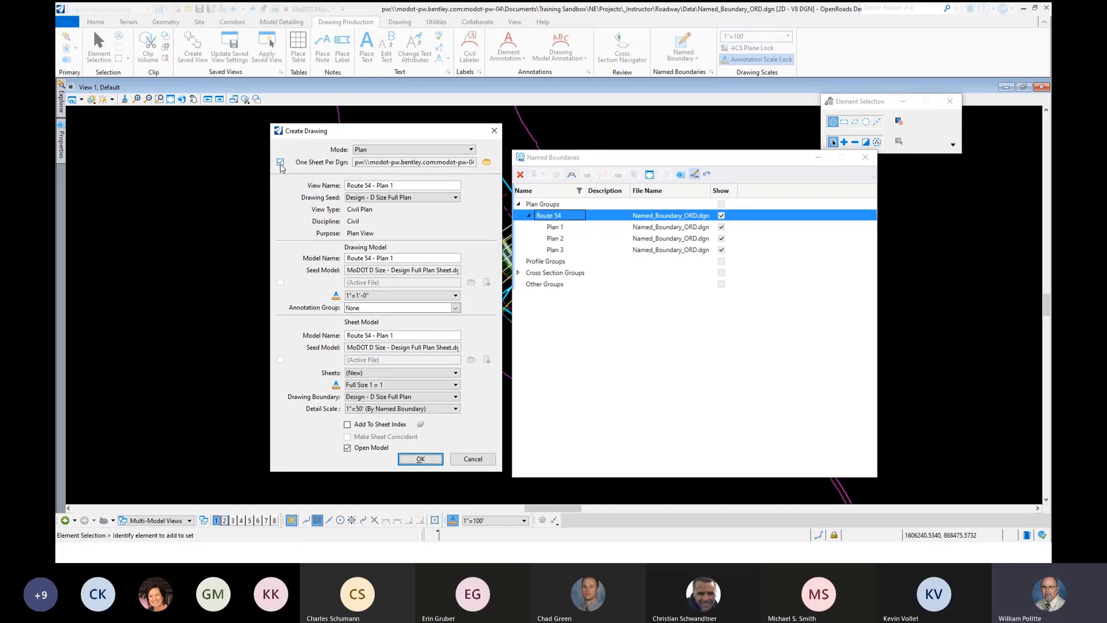
{"action": "left_click", "coordinate": [487, 164]}
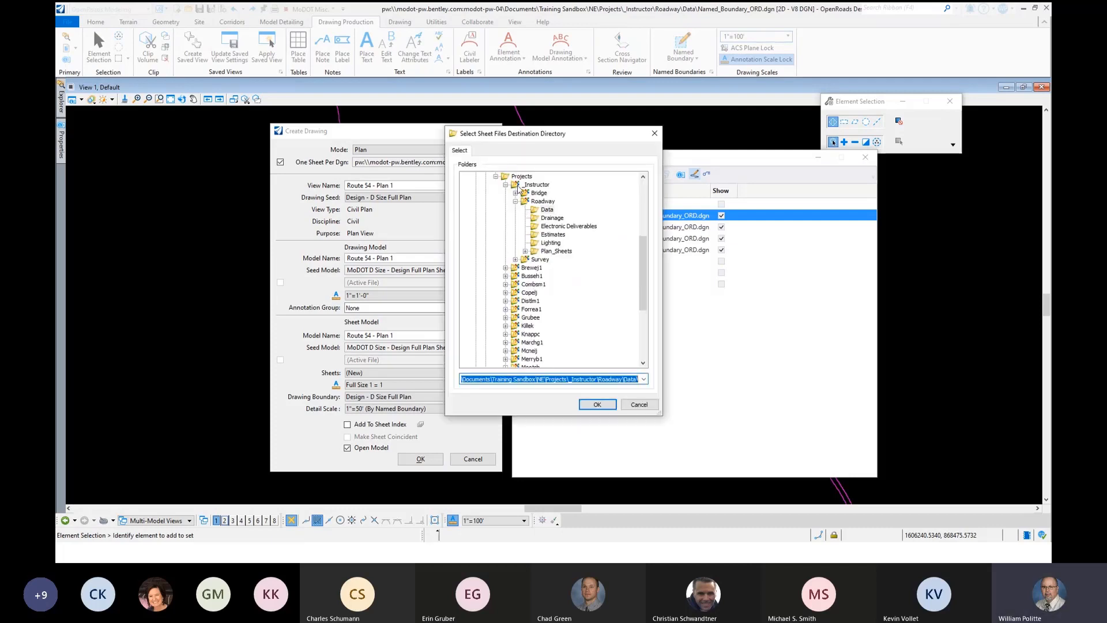
{"action": "left_click", "coordinate": [525, 251]}
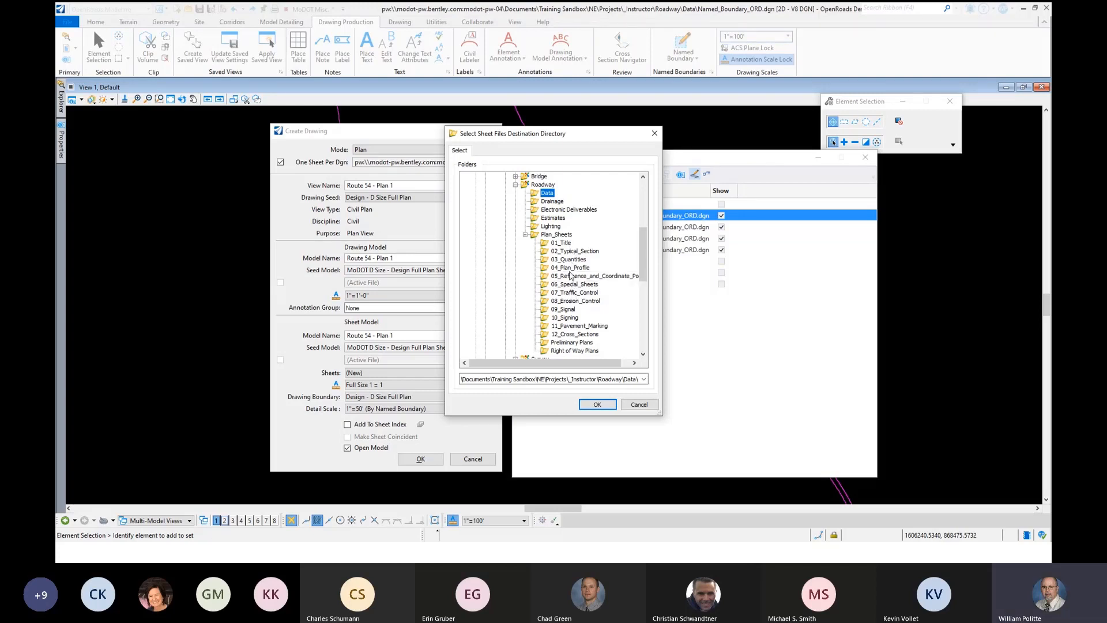
{"action": "left_click", "coordinate": [570, 293]}
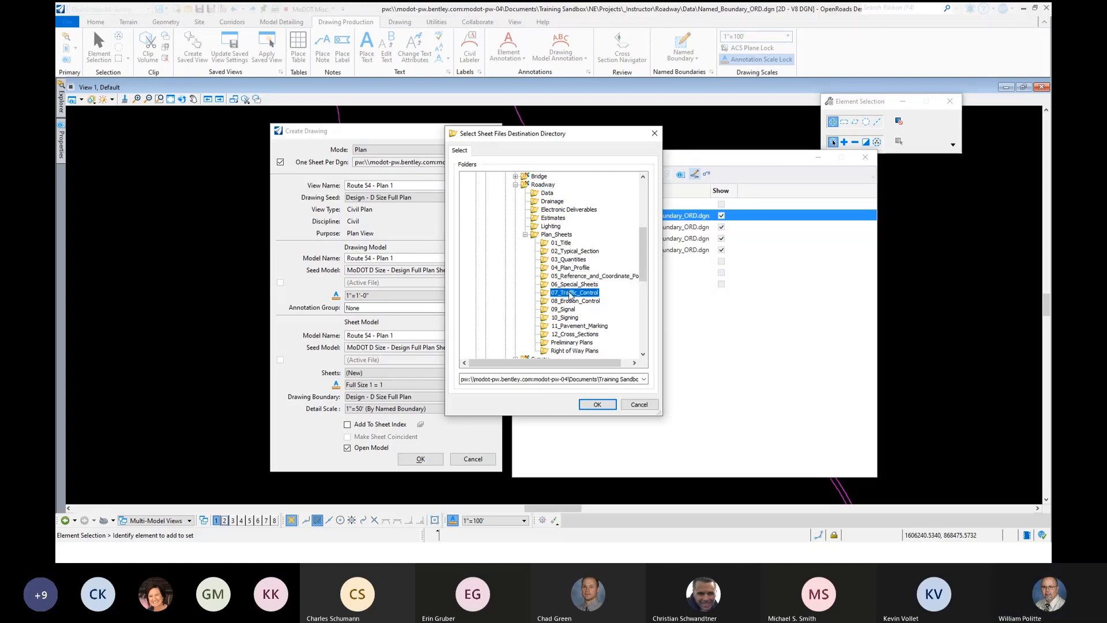
{"action": "left_click", "coordinate": [598, 405]}
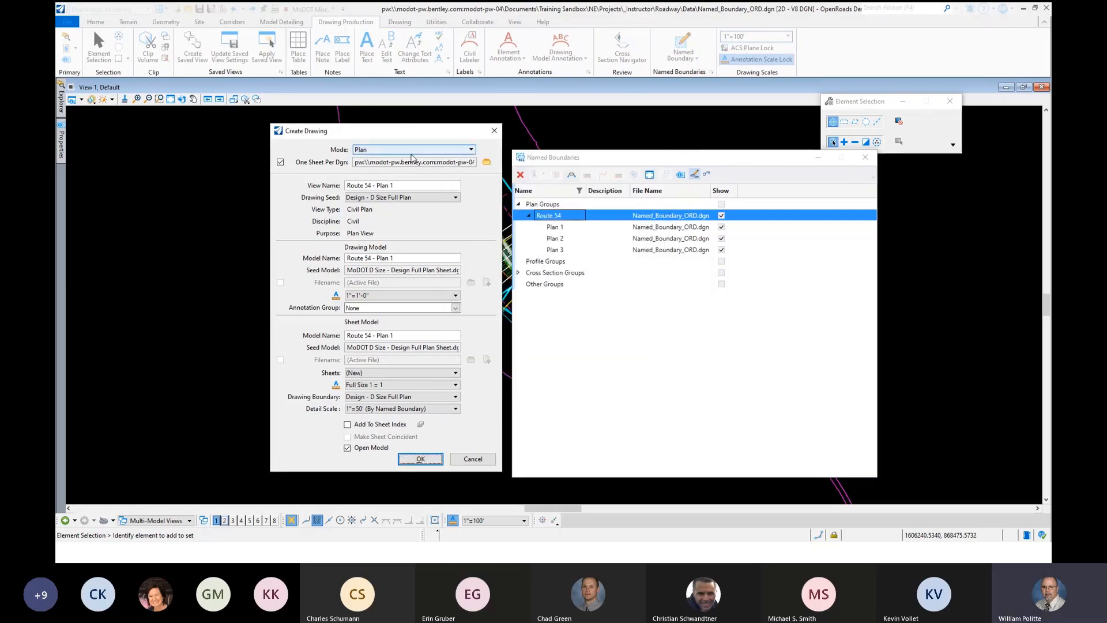
- Set the annotation scale of the drawing model to 1"=50'
{"action": "left_click_drag", "start_coordinate": [350, 139], "coordinate": [346, 142]}
{"action": "left_click", "coordinate": [367, 190]}
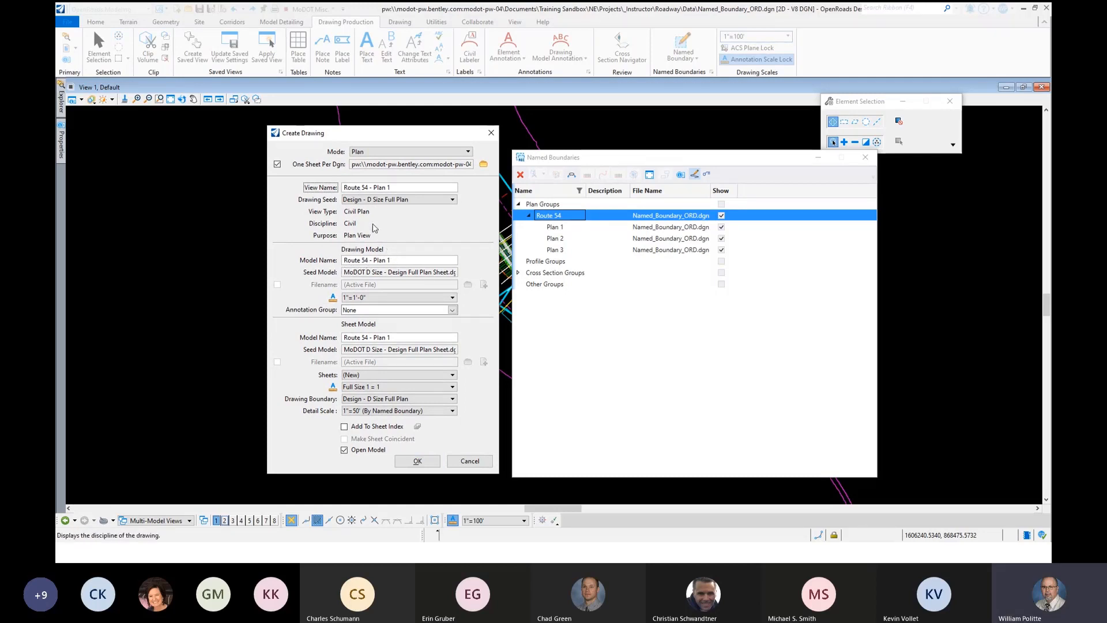
{"action": "left_click", "coordinate": [363, 263]}
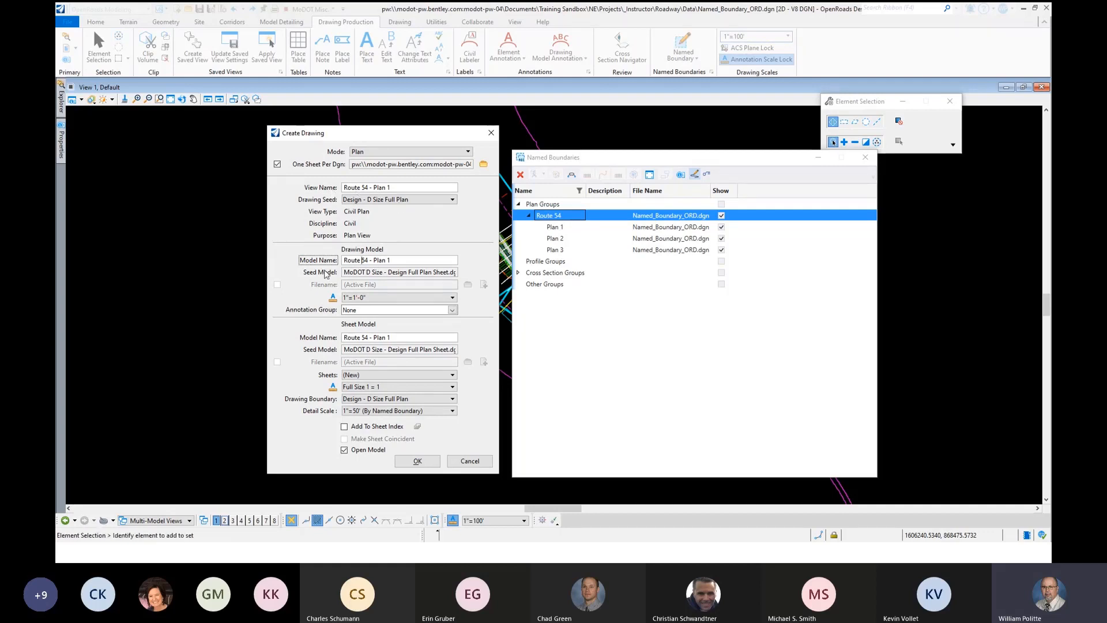
{"action": "left_click", "coordinate": [397, 297]}
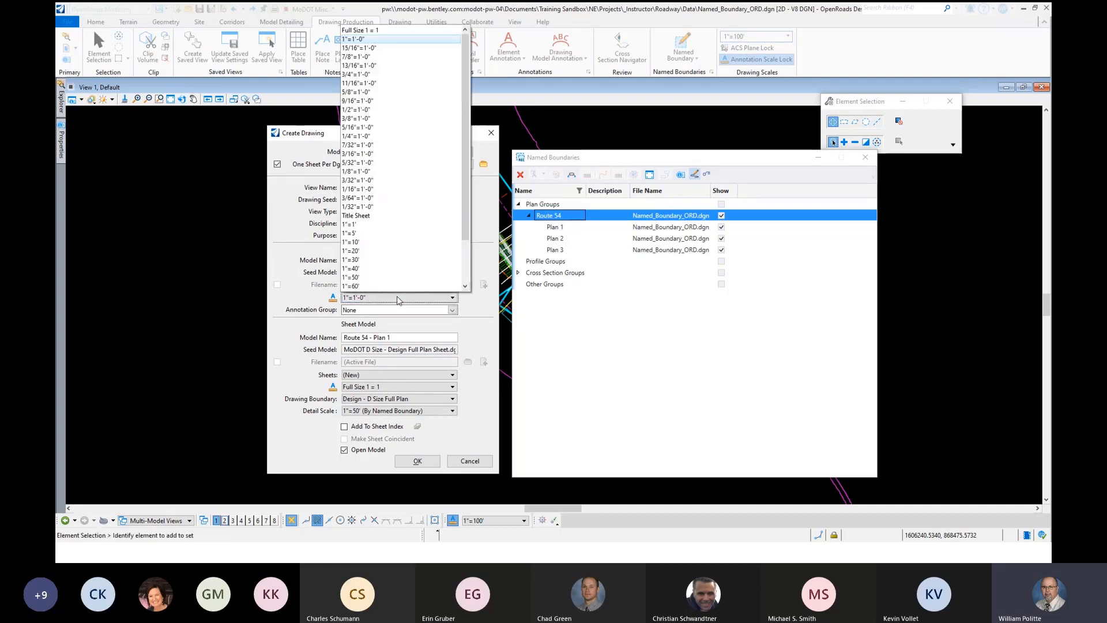
{"action": "left_click", "coordinate": [353, 279]}
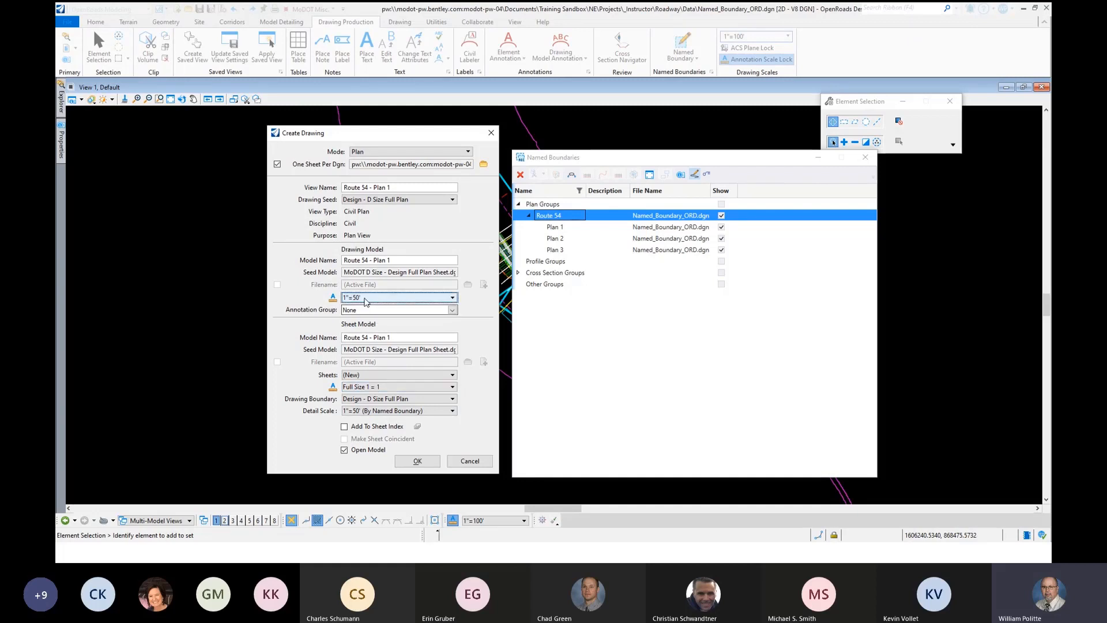
- Rename the drawing model as Route54_Plan_01, without spaces or hyphen
{"action": "left_click", "coordinate": [364, 262]}
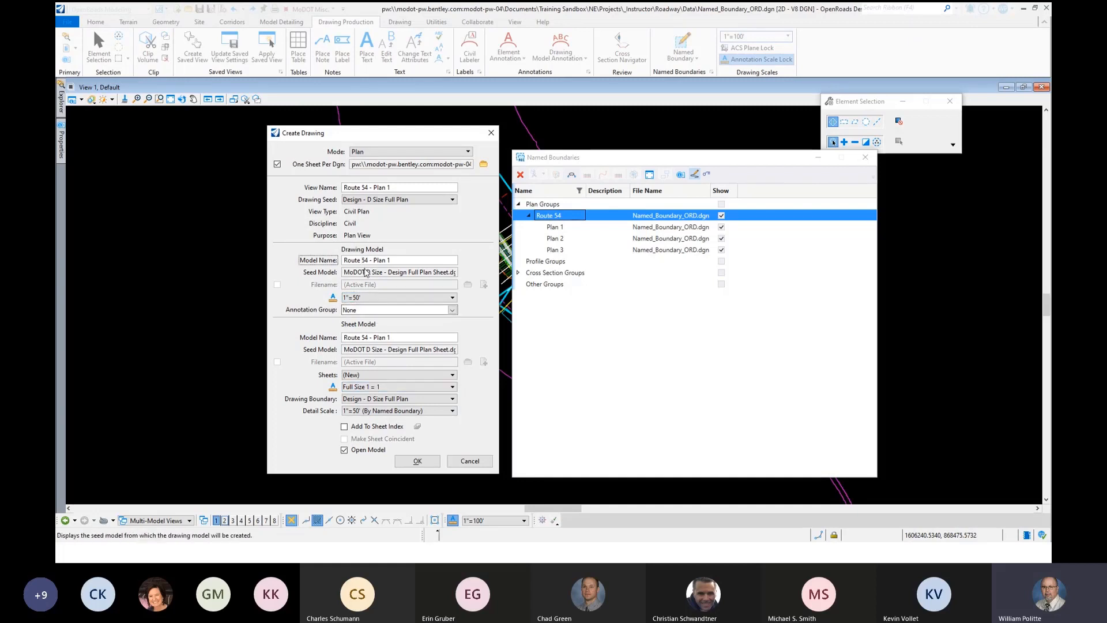
{"action": "key", "text": "BackSpace"}
{"action": "left_click", "coordinate": [372, 261]}
{"action": "key", "text": "BackSpace"}
{"action": "key", "text": "BackSpace"}
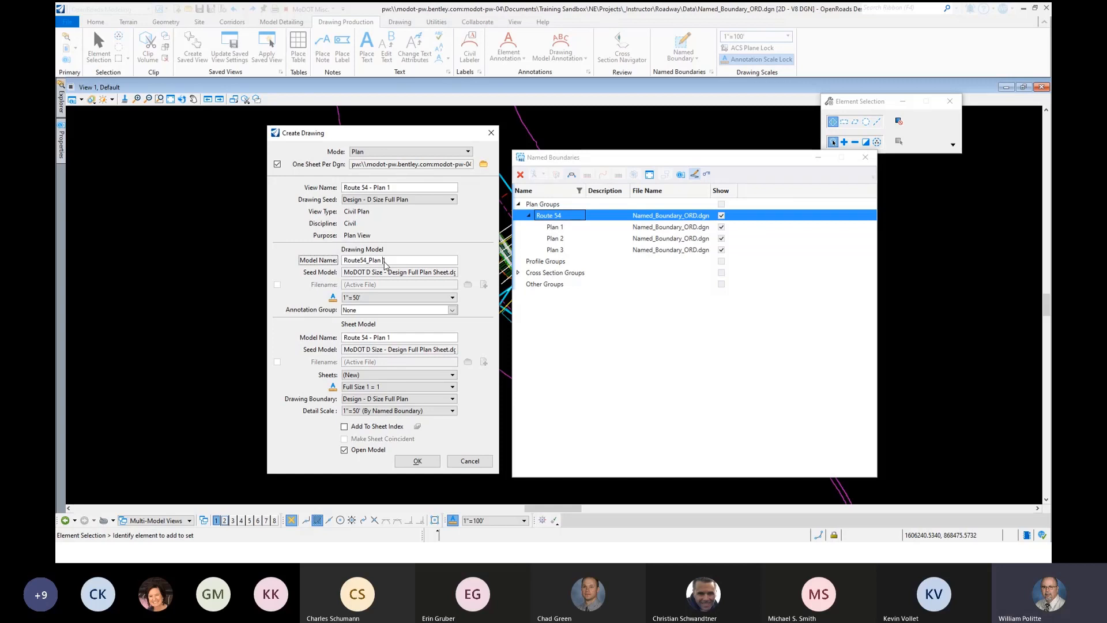
{"action": "key", "text": "BackSpace"}
{"action": "type", "text": "_0"}
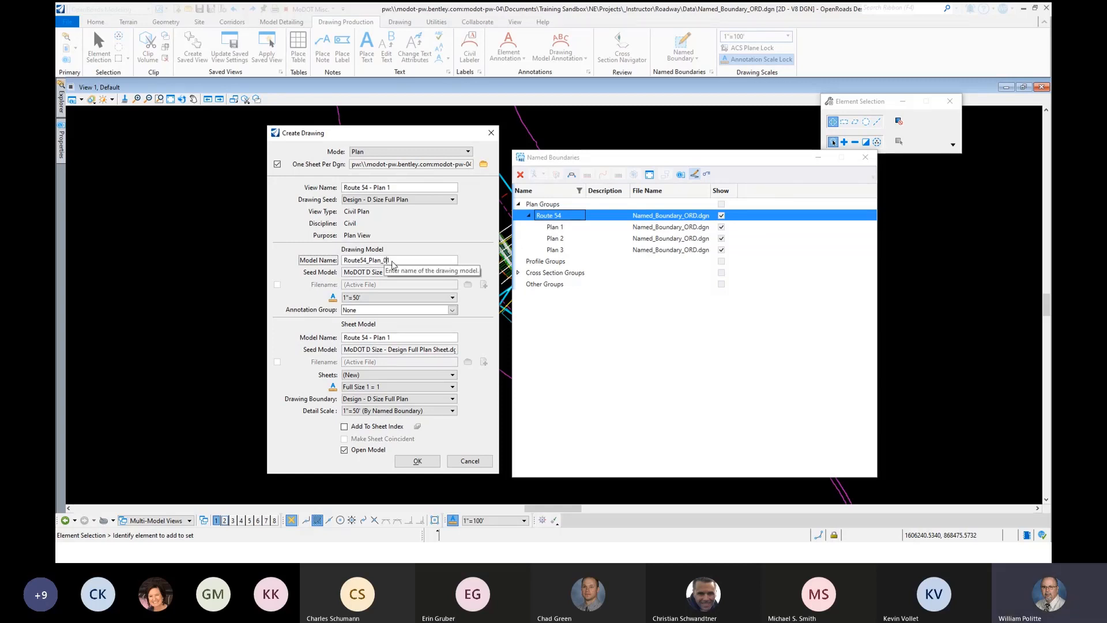
{"action": "left_click", "coordinate": [395, 262]}
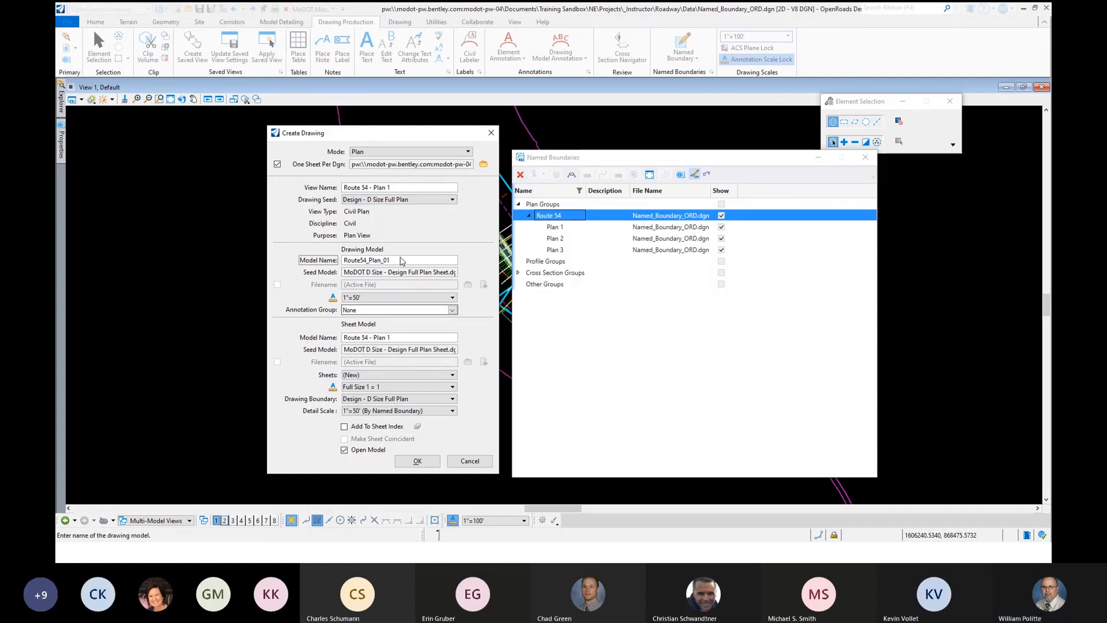
- Copy the drawing model's name Route54_Plan_01 into the sheet model name
{"action": "double_click", "coordinate": [376, 262]}
{"action": "key", "text": "ctrl+c"}
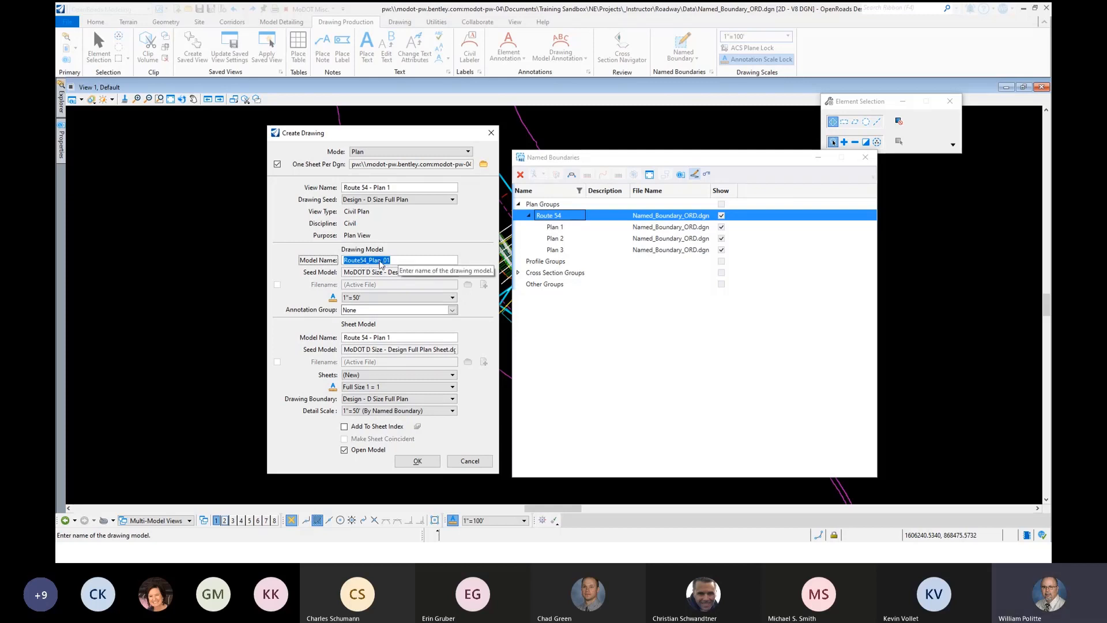
{"action": "left_click", "coordinate": [379, 338]}
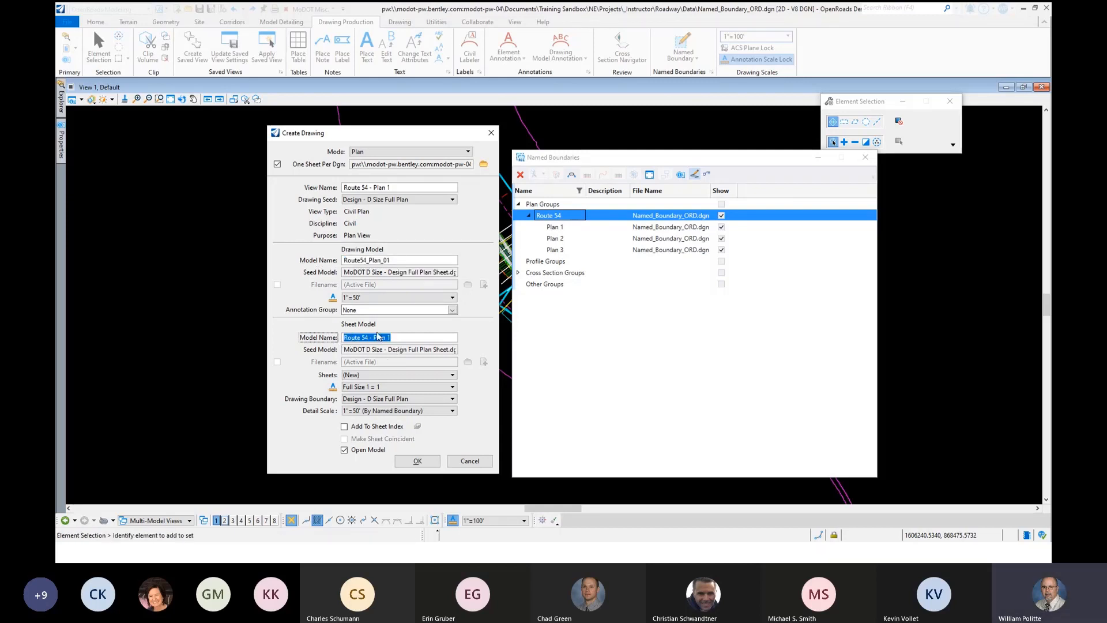
{"action": "key", "text": "ctrl+v"}
- Create the Route 54 plan drawings and sheets with the current Create Drawing settings
{"action": "mouse_move", "coordinate": [377, 135]}
{"action": "left_mouse_down"}
{"action": "mouse_move", "coordinate": [410, 141]}
{"action": "mouse_move", "coordinate": [381, 140]}
{"action": "left_mouse_up"}
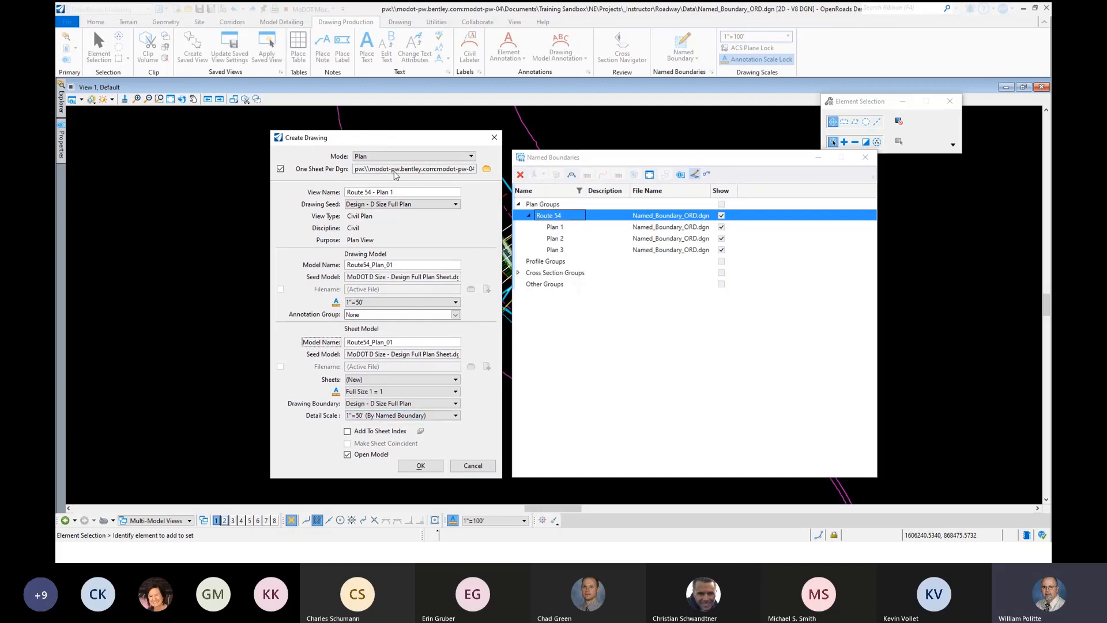
{"action": "left_click_drag", "start_coordinate": [370, 142], "coordinate": [372, 127]}
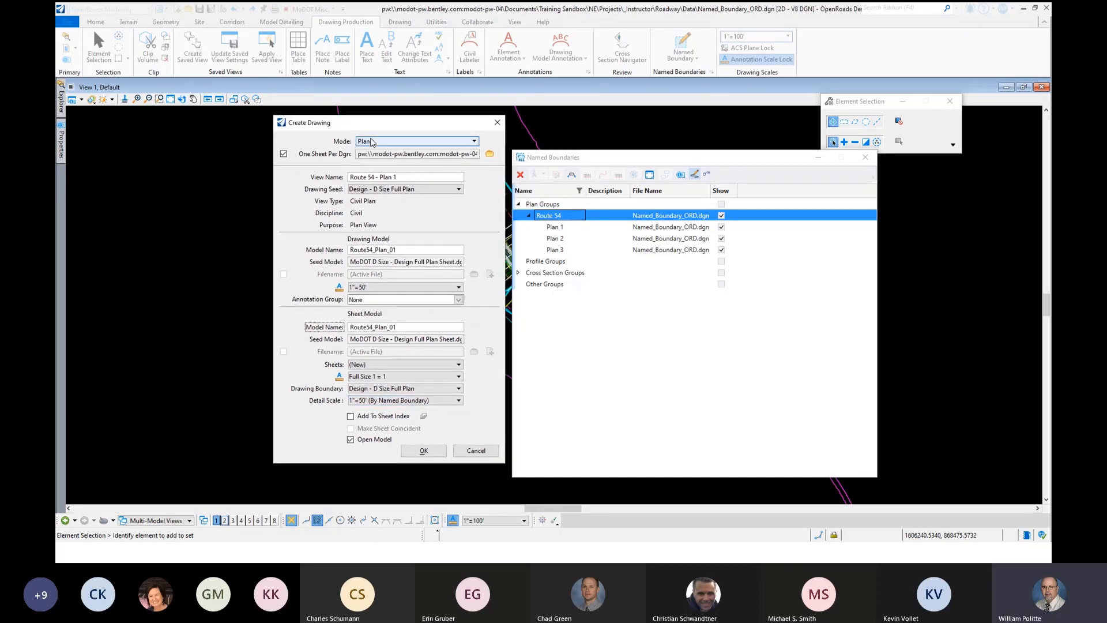
{"action": "left_click", "coordinate": [422, 452]}
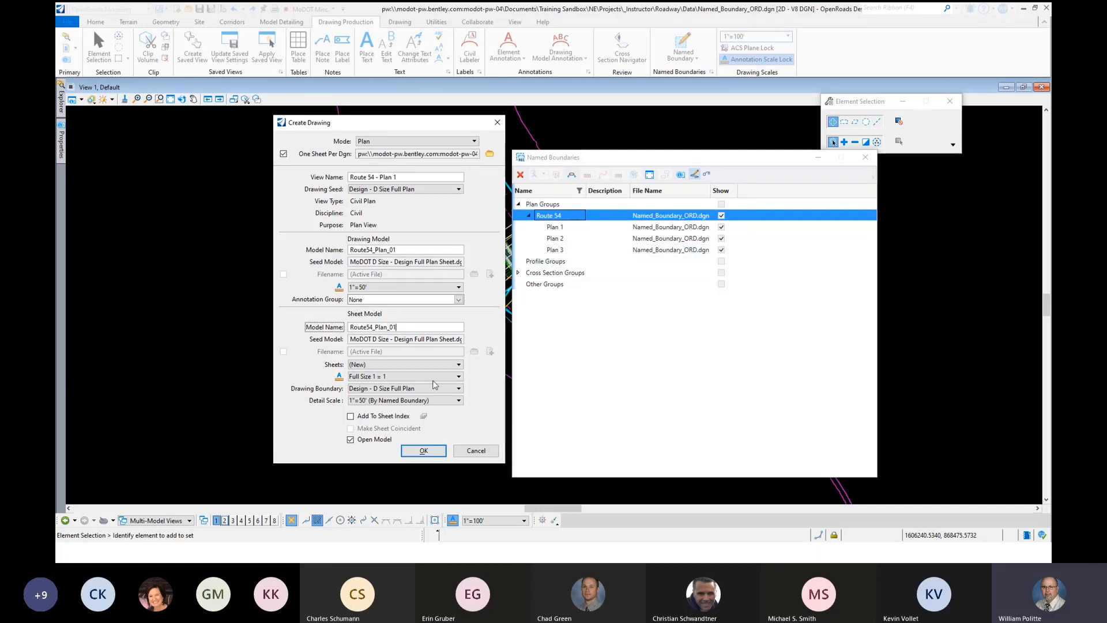
{"action": "left_click", "coordinate": [423, 452]}
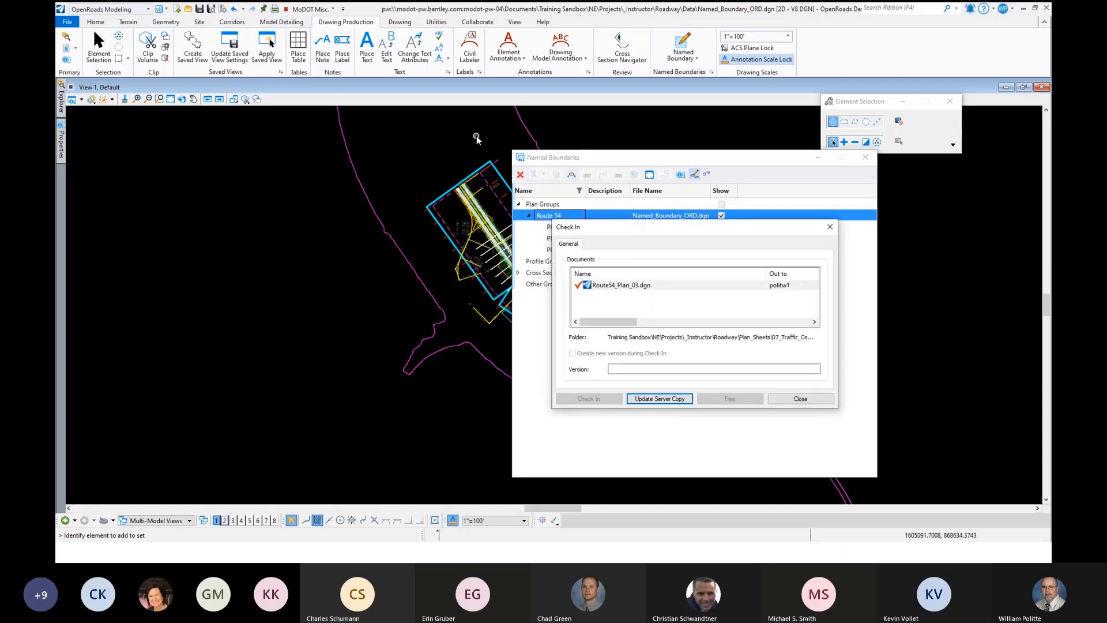
- Update the server copy of Route54_Plan_03.dgn and check in Named_Boundary_ORD.dgn, Route54_Plan_01.dgn and Route54_Plan_02.dgn
{"action": "left_click_drag", "start_coordinate": [641, 229], "coordinate": [424, 168]}
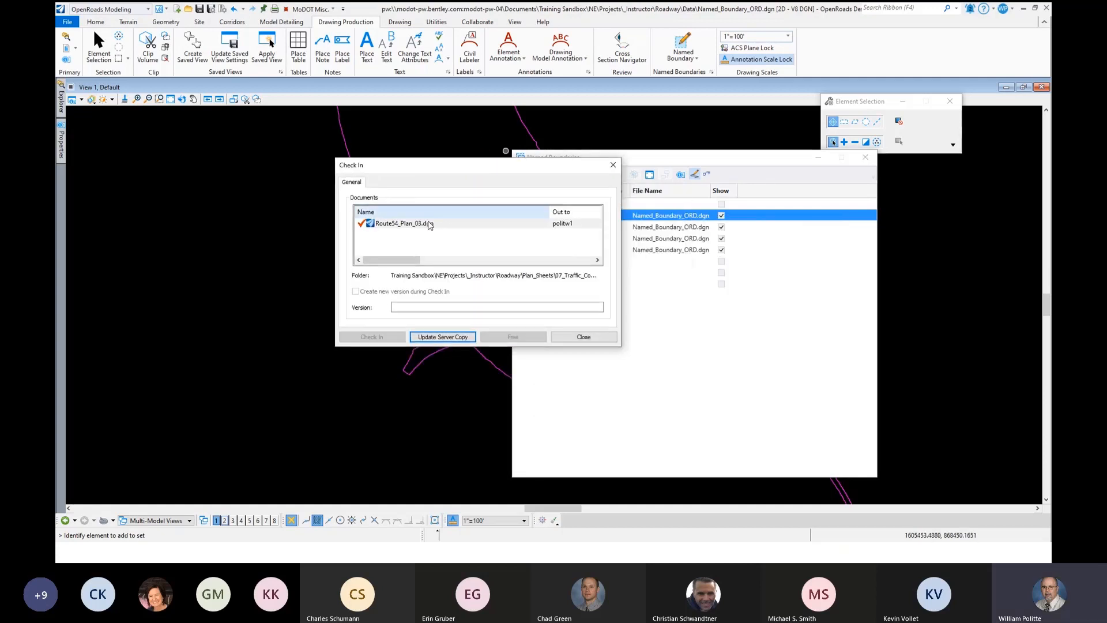
{"action": "left_click", "coordinate": [443, 337]}
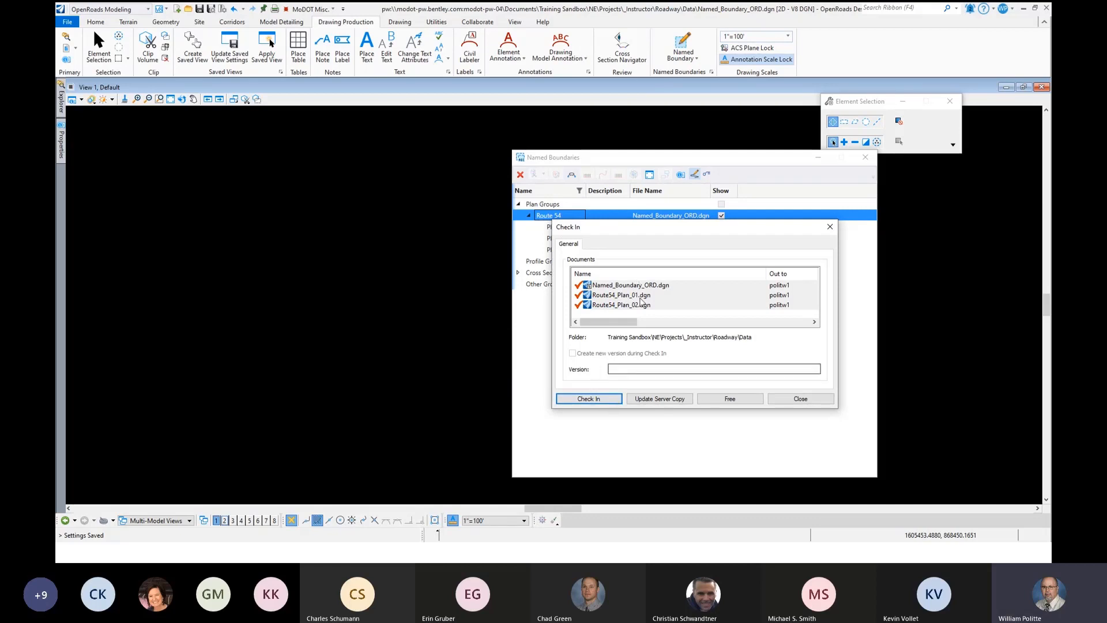
{"action": "left_click_drag", "start_coordinate": [619, 230], "coordinate": [598, 239]}
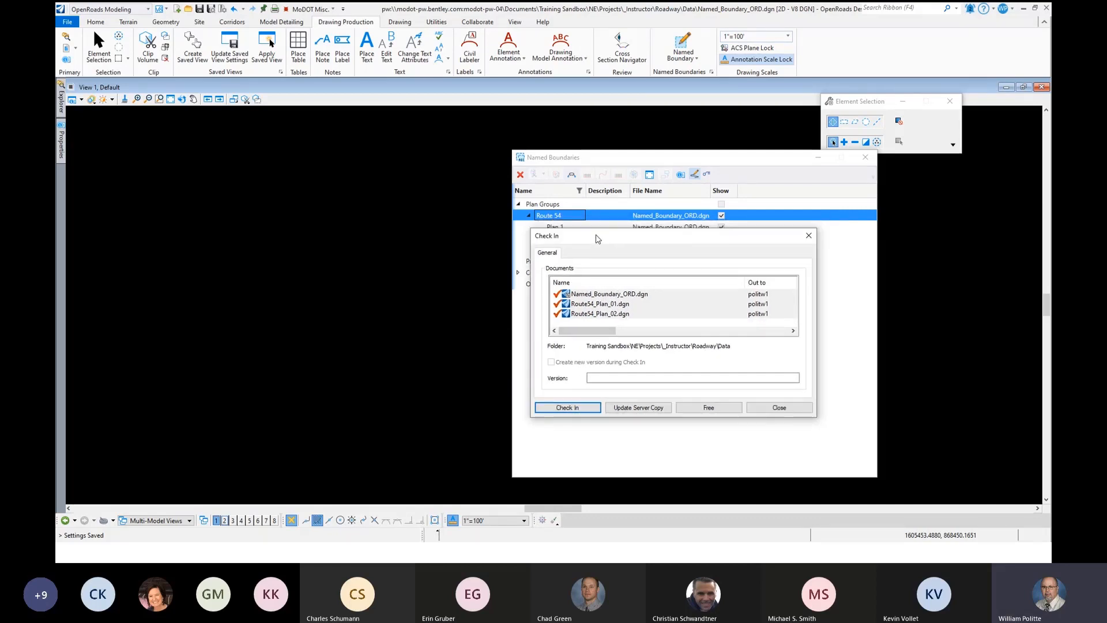
{"action": "left_click", "coordinate": [573, 407]}
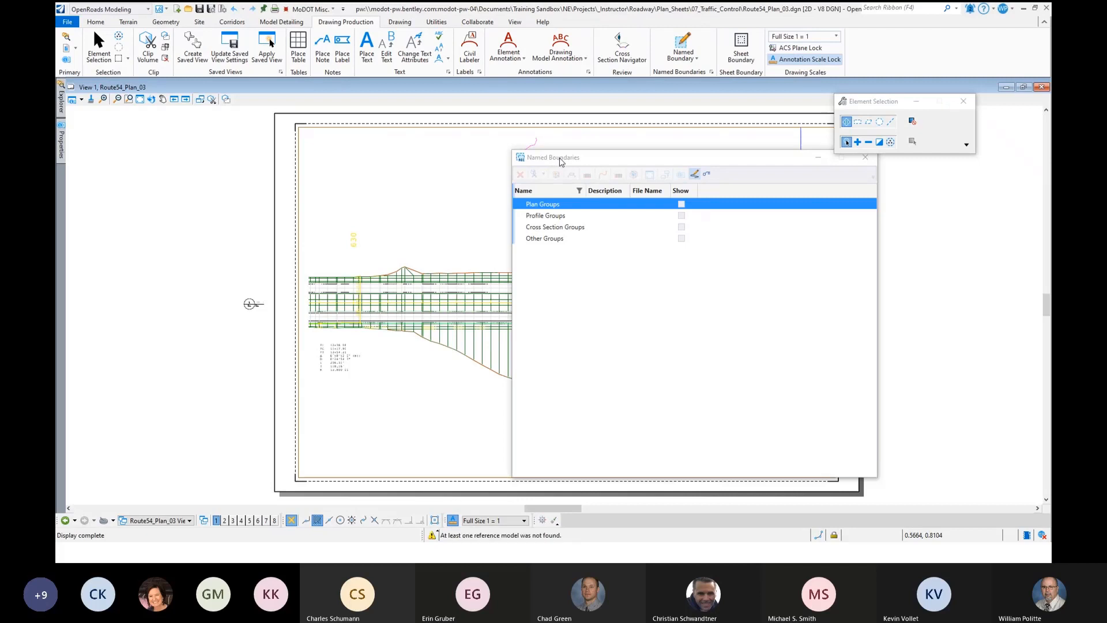
- Close the Named Boundaries manager and switch from the Route54_Plan_03 sheet to its drawing model
{"action": "left_click_drag", "start_coordinate": [560, 162], "coordinate": [417, 169]}
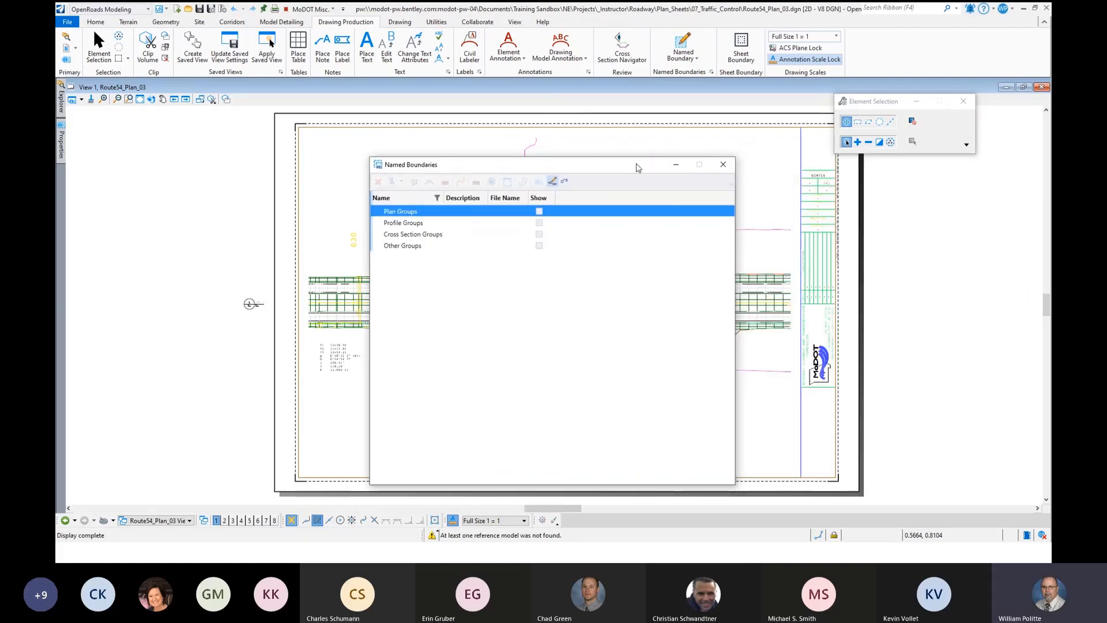
{"action": "left_click", "coordinate": [723, 167]}
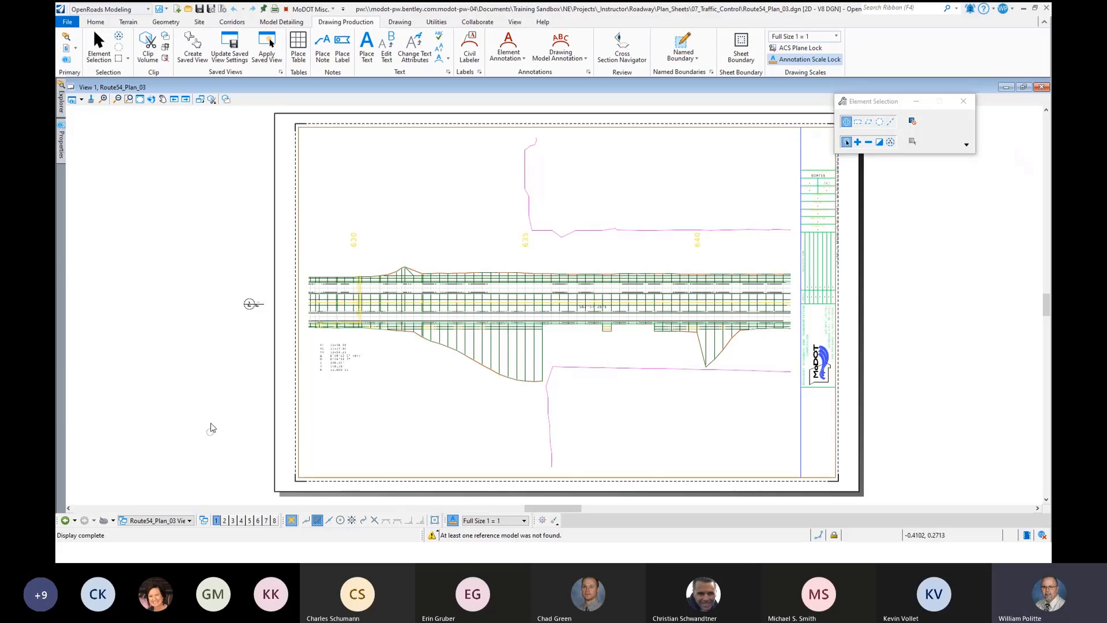
{"action": "left_click", "coordinate": [189, 519]}
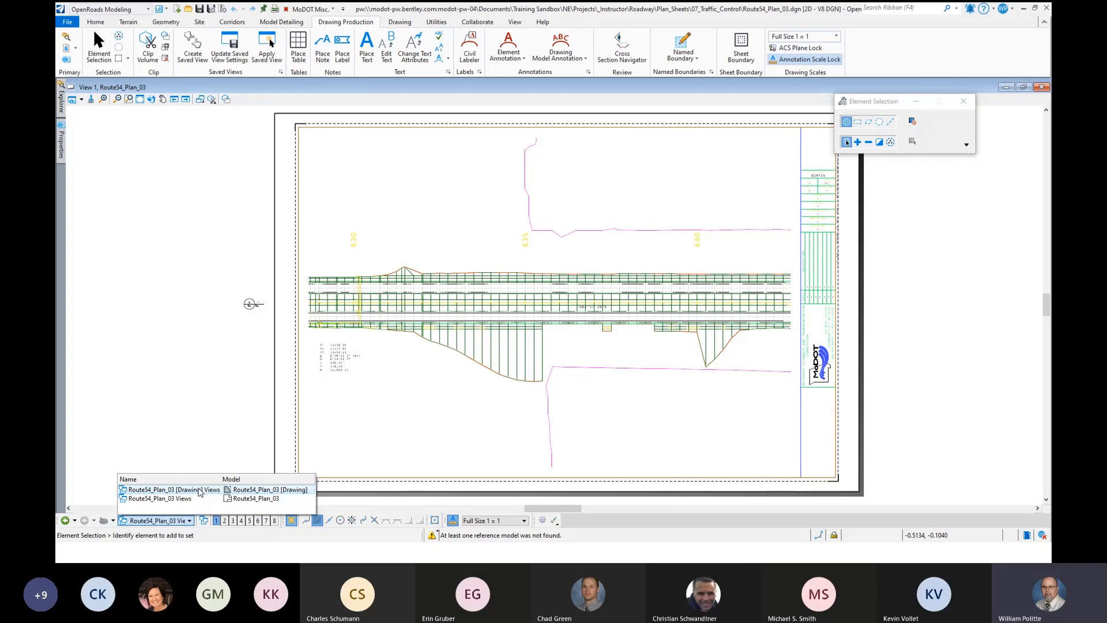
{"action": "left_click", "coordinate": [199, 491]}
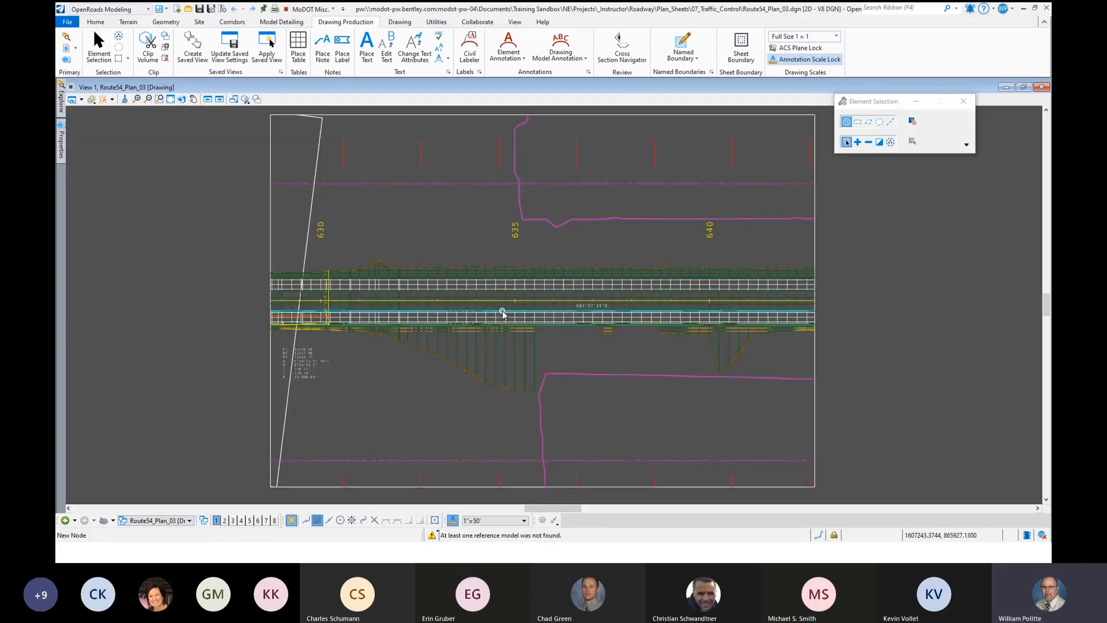
{"action": "scroll", "coordinate": [517, 341], "scroll_direction": "down", "scroll_amount": 2}
{"action": "scroll", "coordinate": [565, 254], "scroll_direction": "up", "scroll_amount": 1}
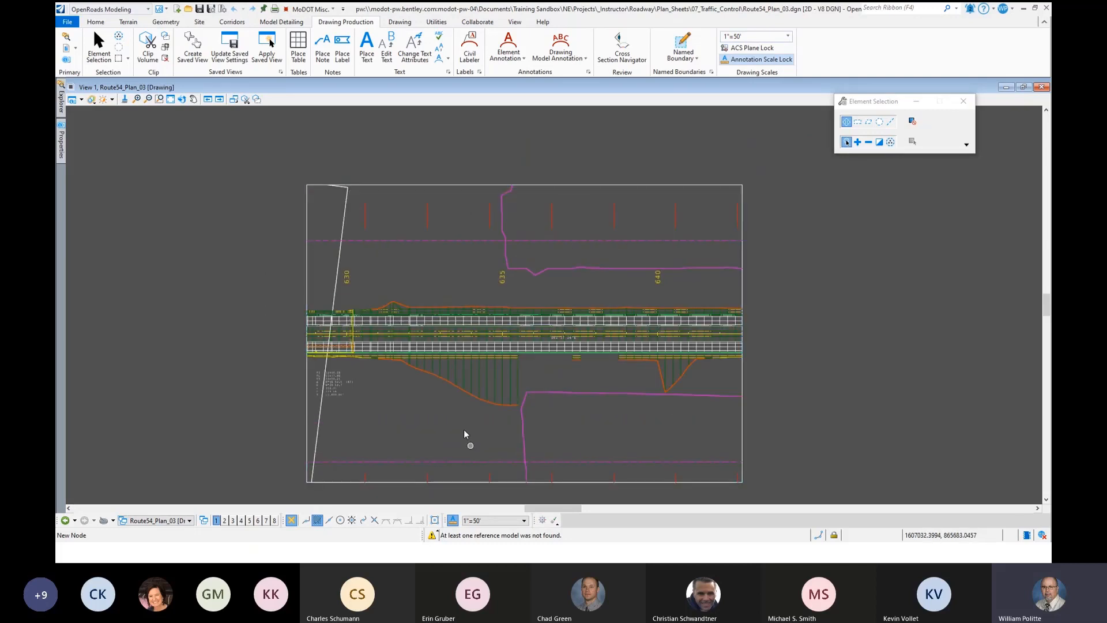
- Compare the Route54_Plan_03 sheet model with its drawing model, returning to the drawing model
{"action": "left_click", "coordinate": [188, 521]}
{"action": "left_click", "coordinate": [187, 498]}
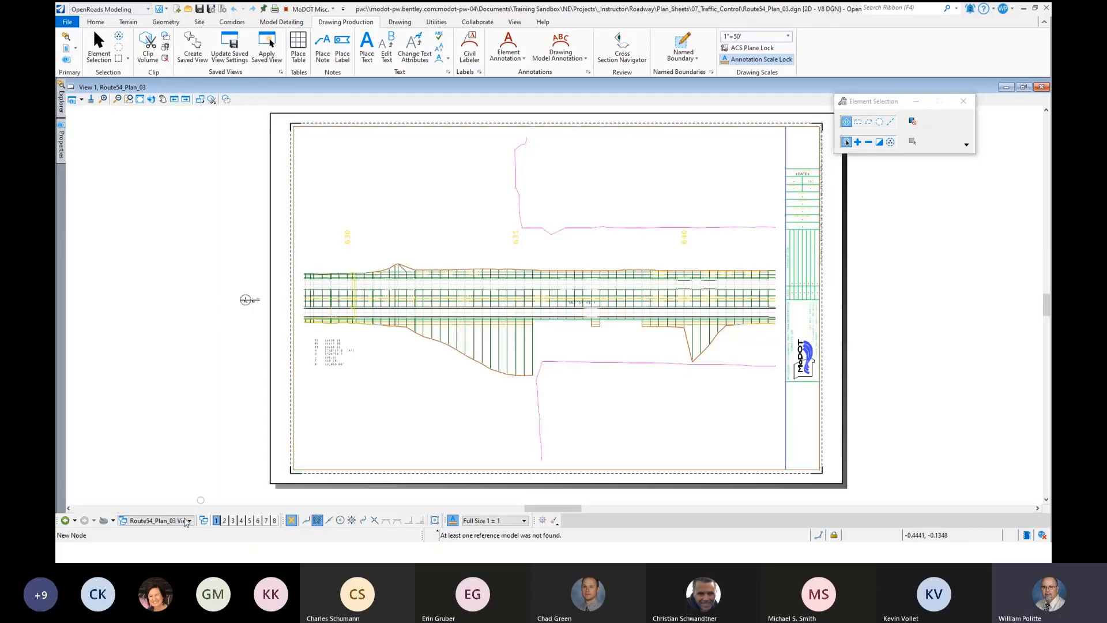
{"action": "left_click", "coordinate": [188, 521]}
{"action": "left_click", "coordinate": [185, 489]}
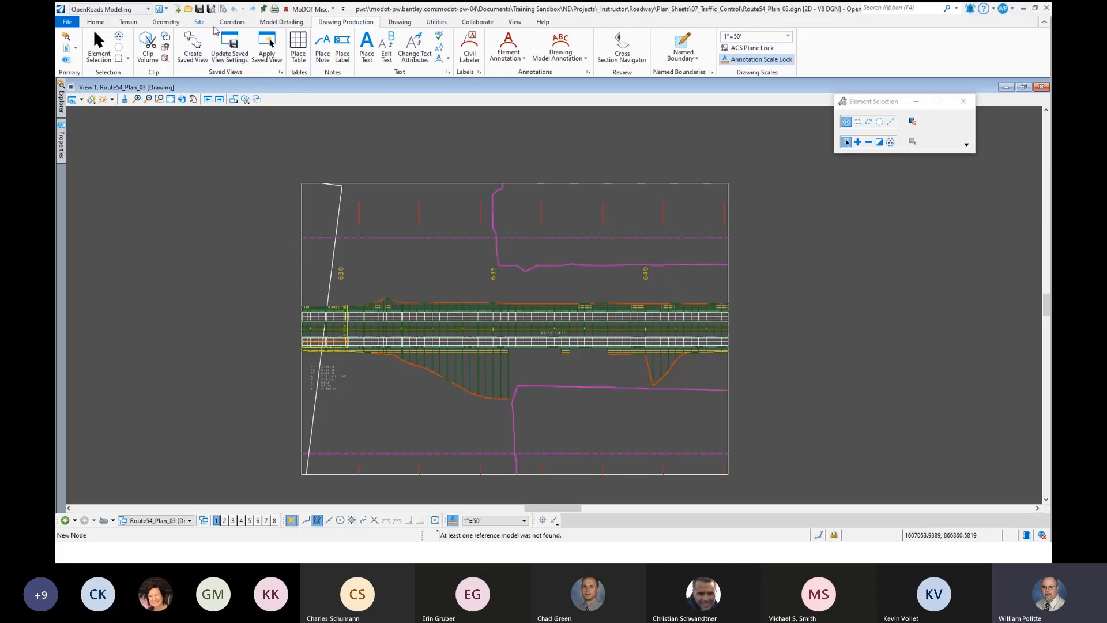
- Turn on AccuDraw in the Route54_Plan_03 drawing model
{"action": "left_click", "coordinate": [399, 23]}
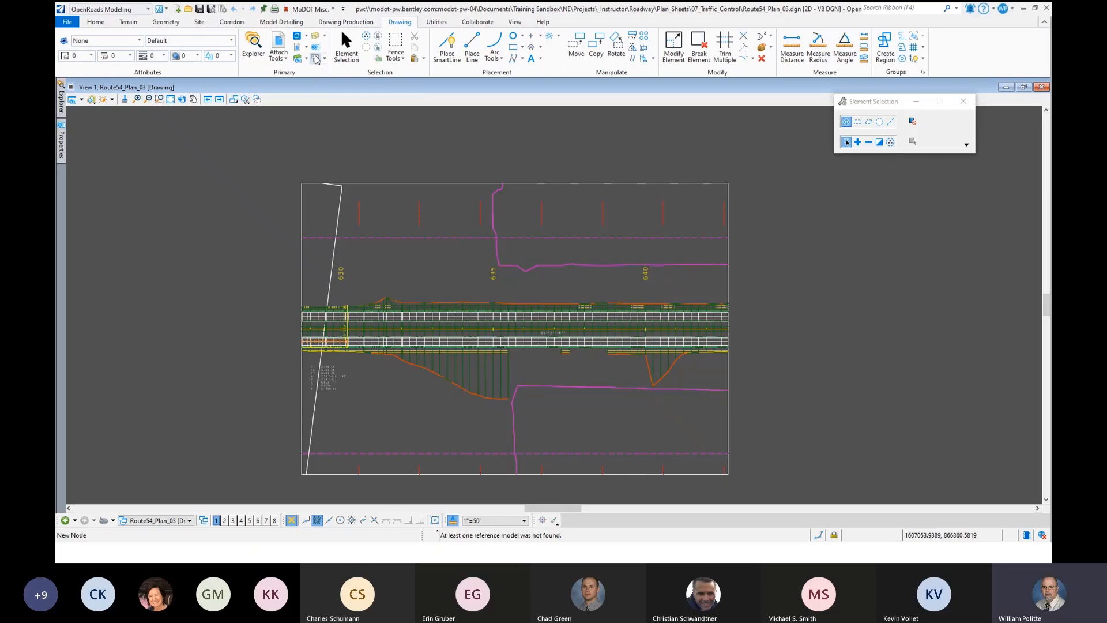
{"action": "left_click", "coordinate": [324, 60]}
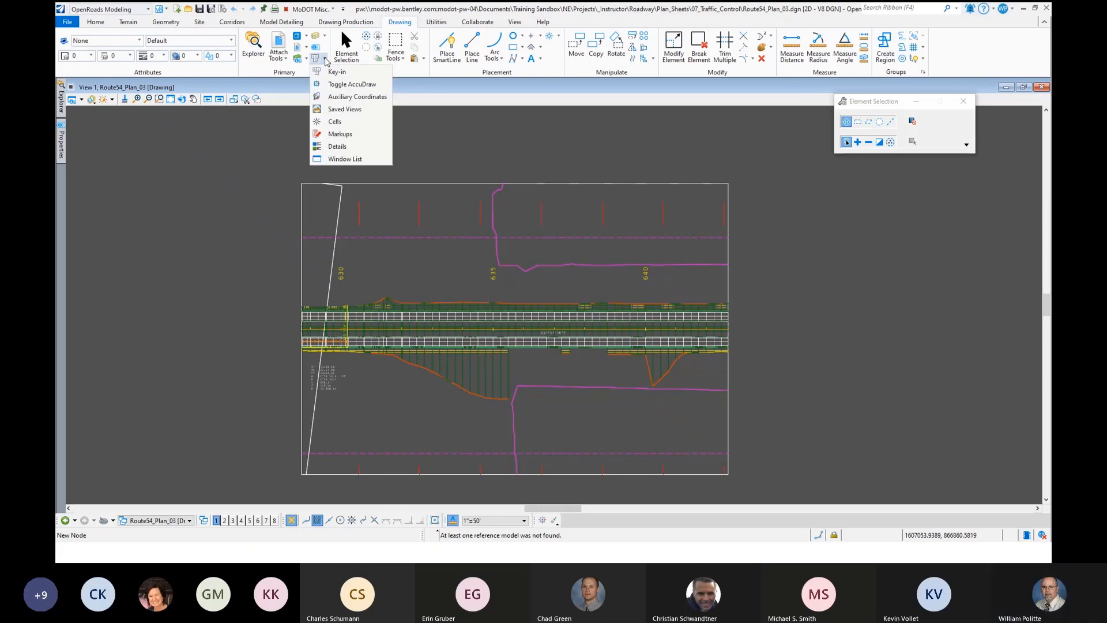
{"action": "left_click", "coordinate": [347, 85]}
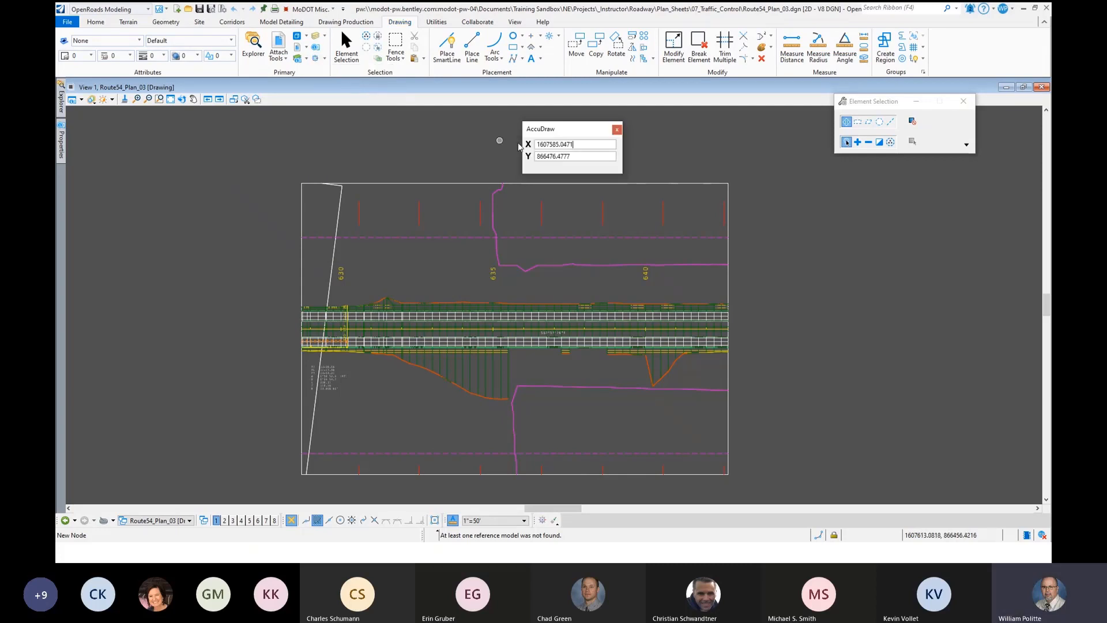
- Switch the workflow from OpenRoads Modeling to MoDOT CADD Detailing Standards
{"action": "left_click_drag", "start_coordinate": [545, 126], "coordinate": [575, 124]}
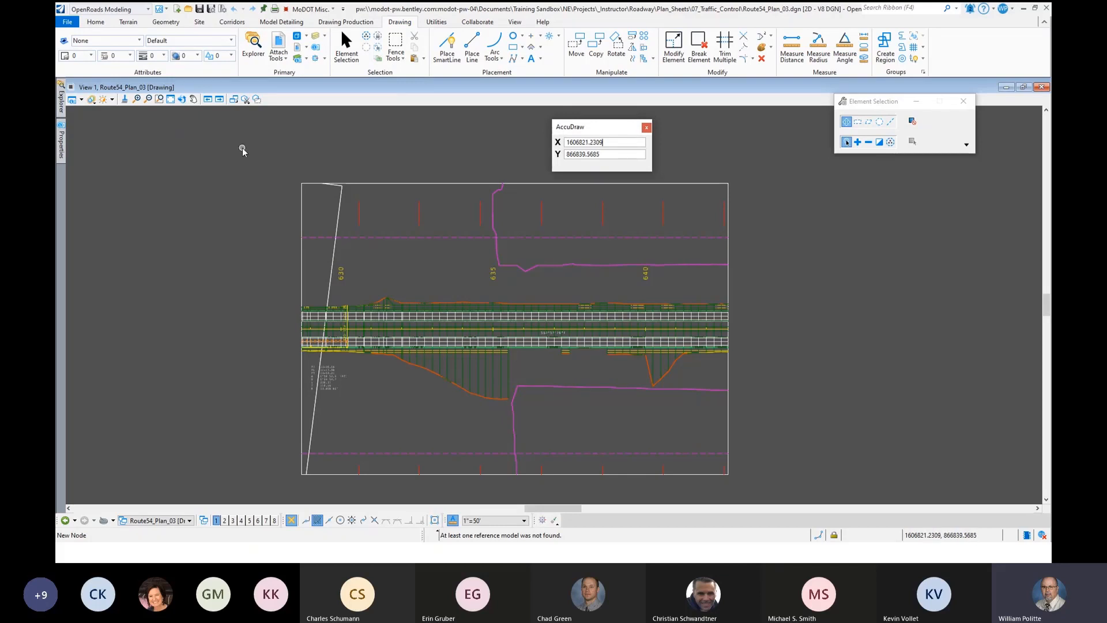
{"action": "left_click", "coordinate": [182, 99]}
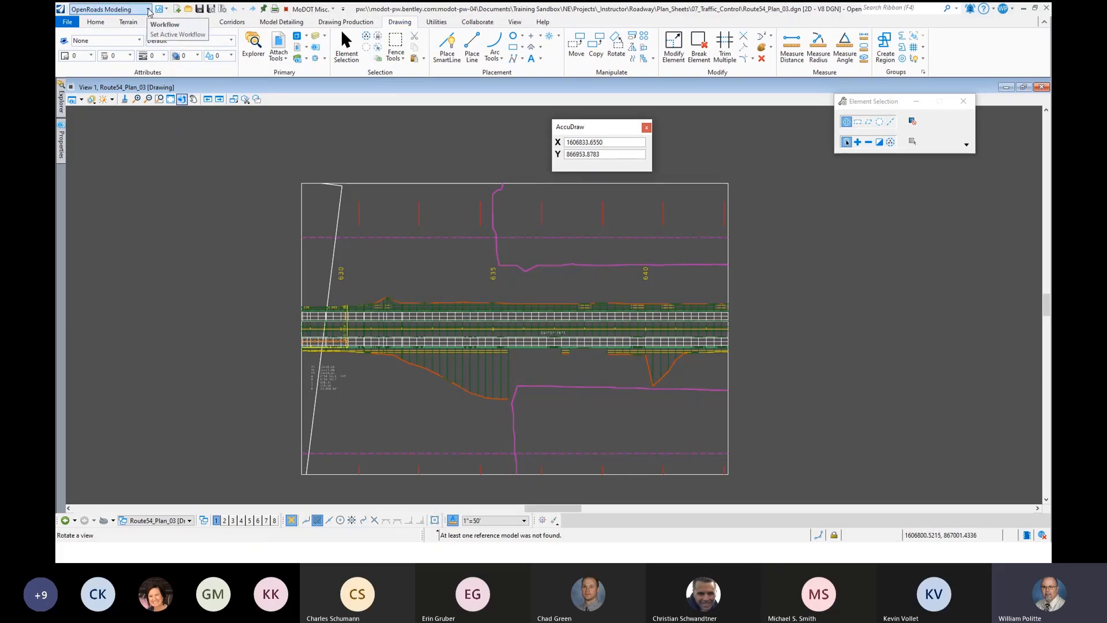
{"action": "left_click", "coordinate": [148, 10]}
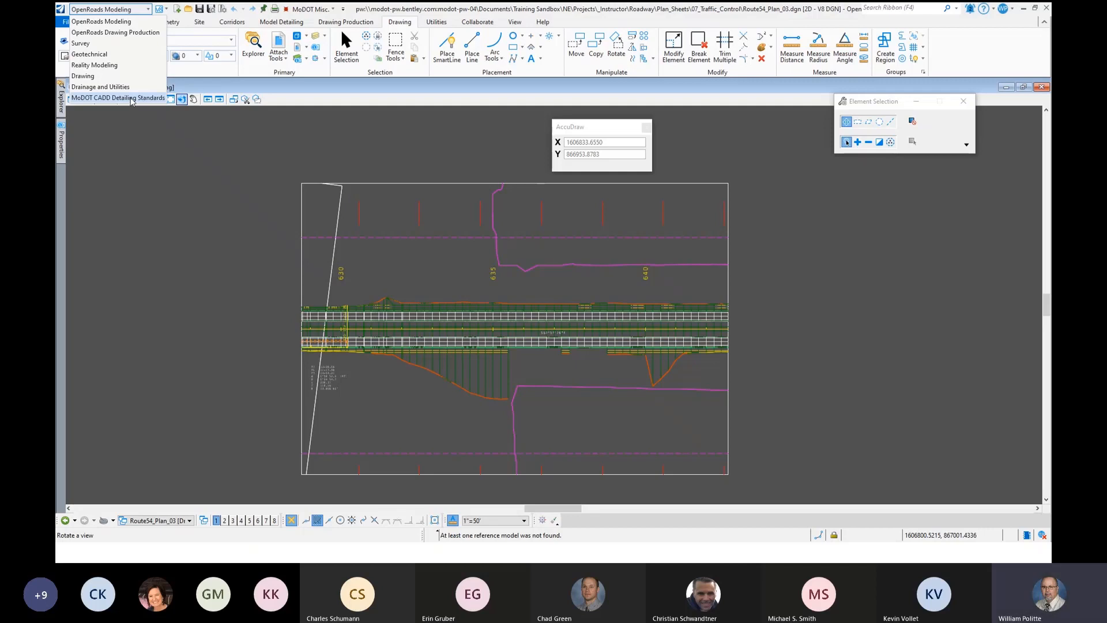
{"action": "left_click", "coordinate": [131, 99]}
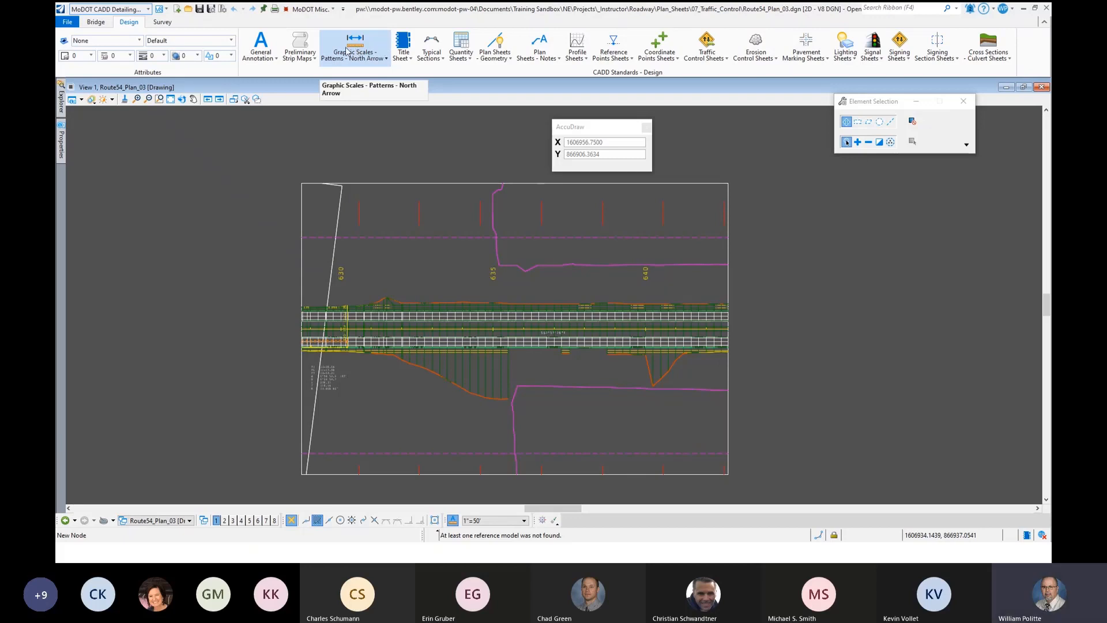
- Place the North Arrow cell in the drawing model above station 640, using AccuDraw's top rotation to point it north
{"action": "left_click", "coordinate": [356, 58]}
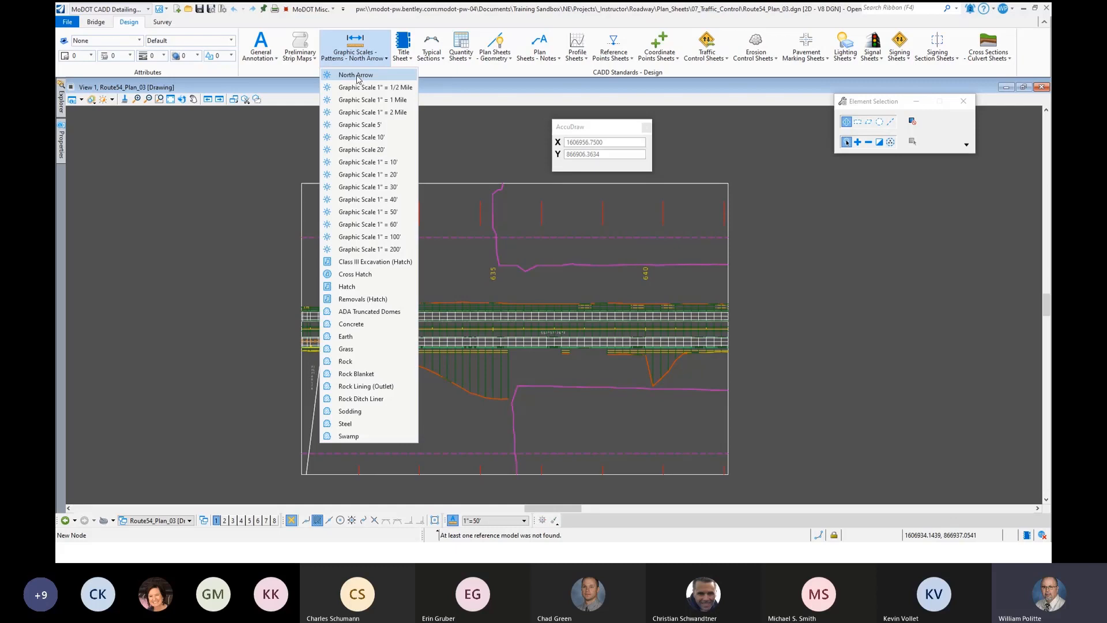
{"action": "left_click", "coordinate": [357, 76]}
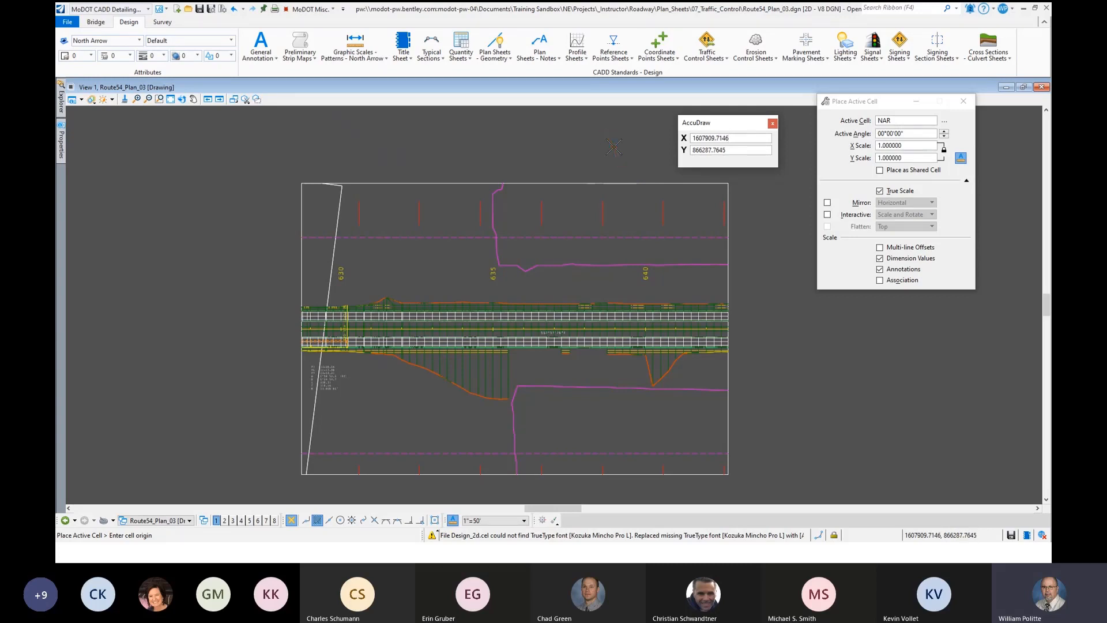
{"action": "key", "text": "F11"}
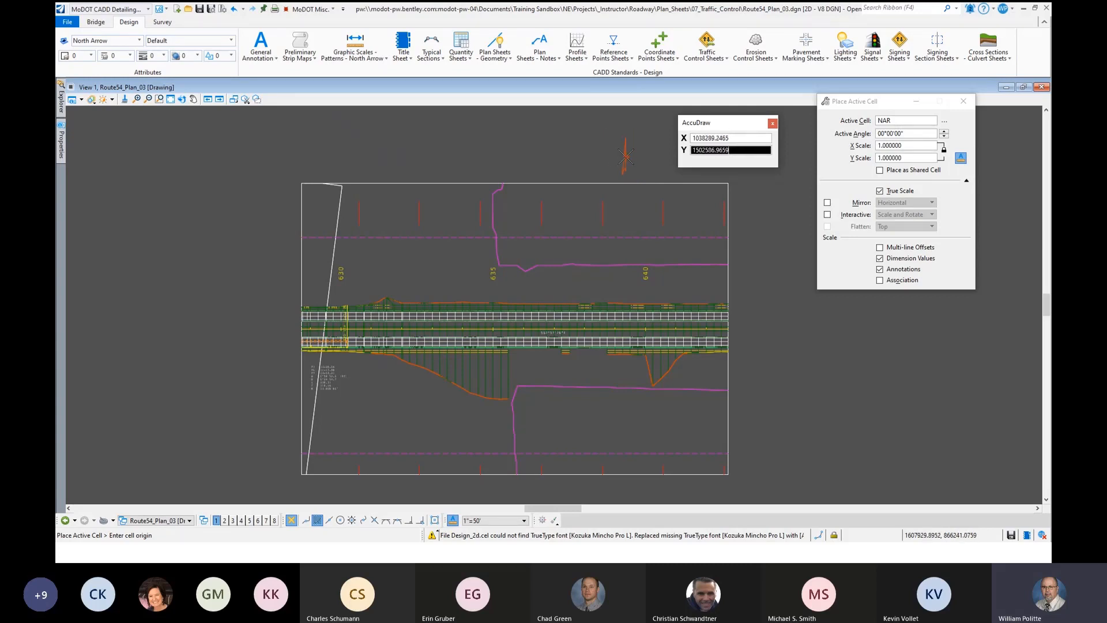
{"action": "key", "text": "t"}
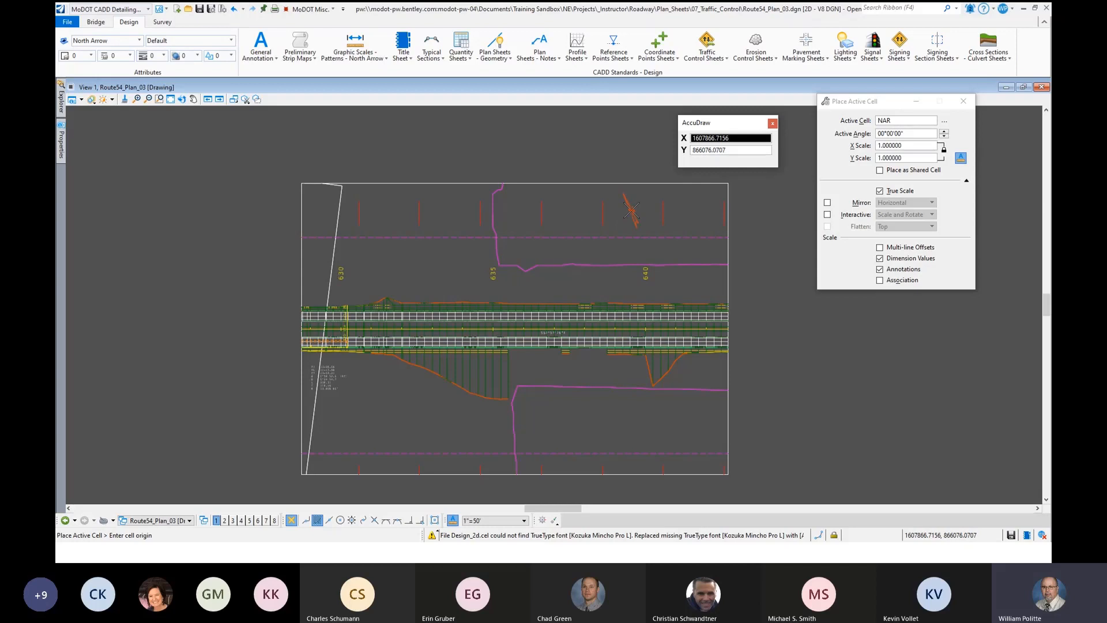
{"action": "left_click", "coordinate": [633, 211]}
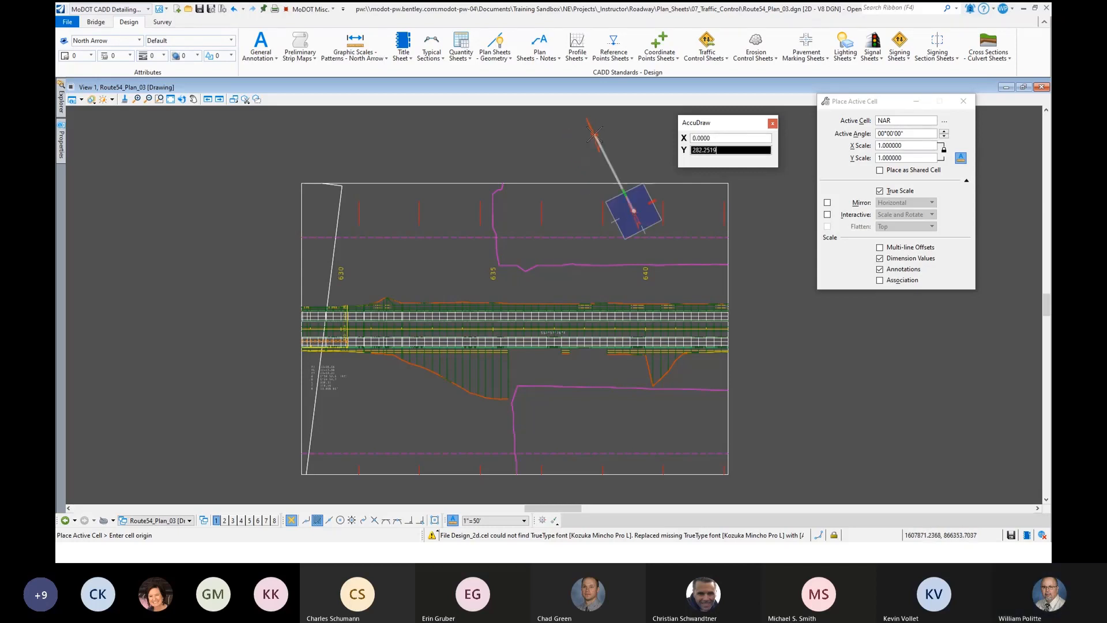
{"action": "left_click", "coordinate": [564, 149]}
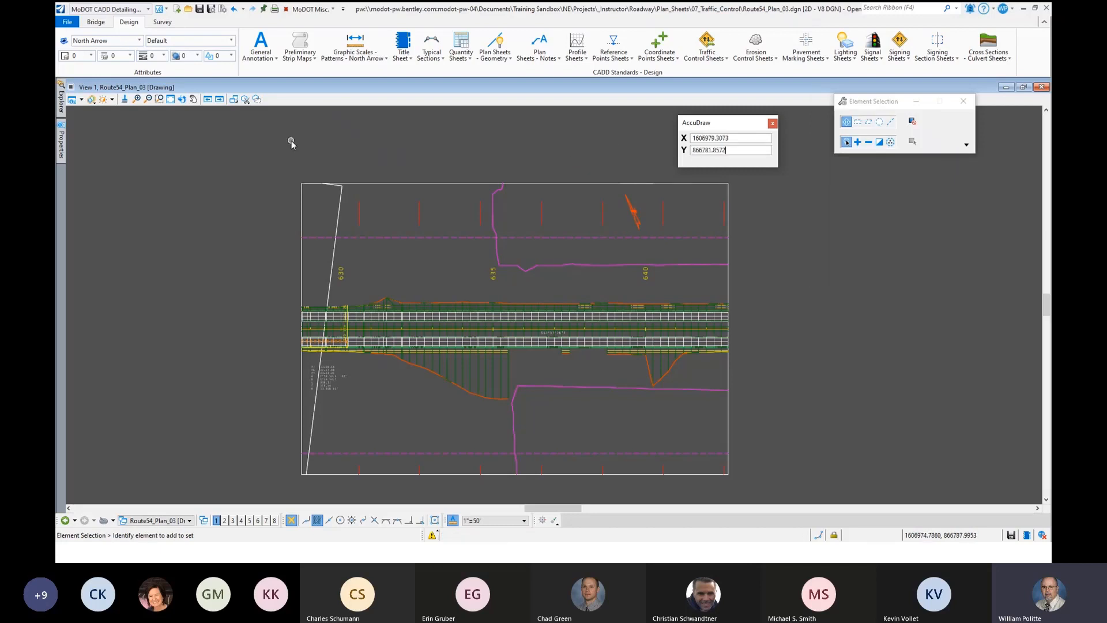
- Place the Graphic Scale 1" = 50' cell in the lower-left area of the plan drawing and end cell placement
{"action": "left_click", "coordinate": [358, 48]}
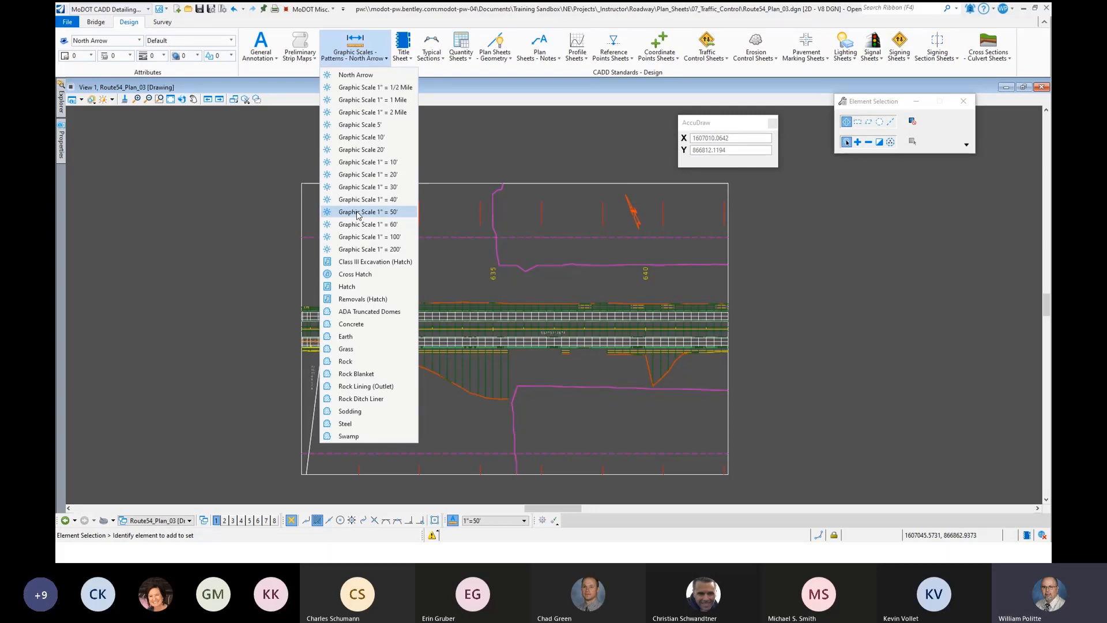
{"action": "left_click", "coordinate": [359, 212]}
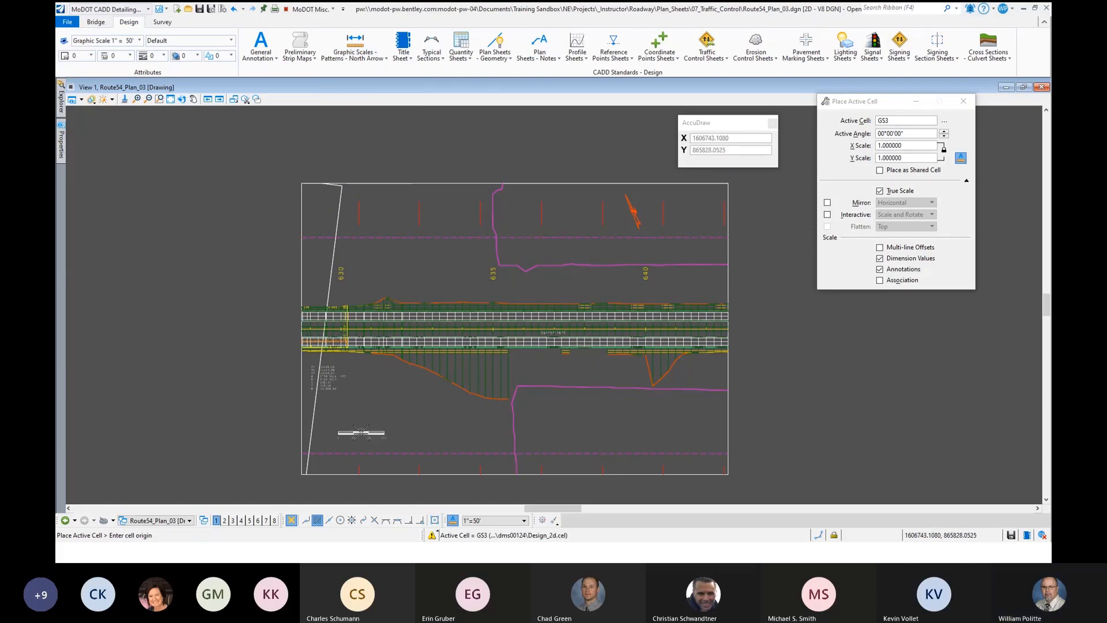
{"action": "left_click", "coordinate": [364, 431]}
{"action": "key", "text": "Escape"}
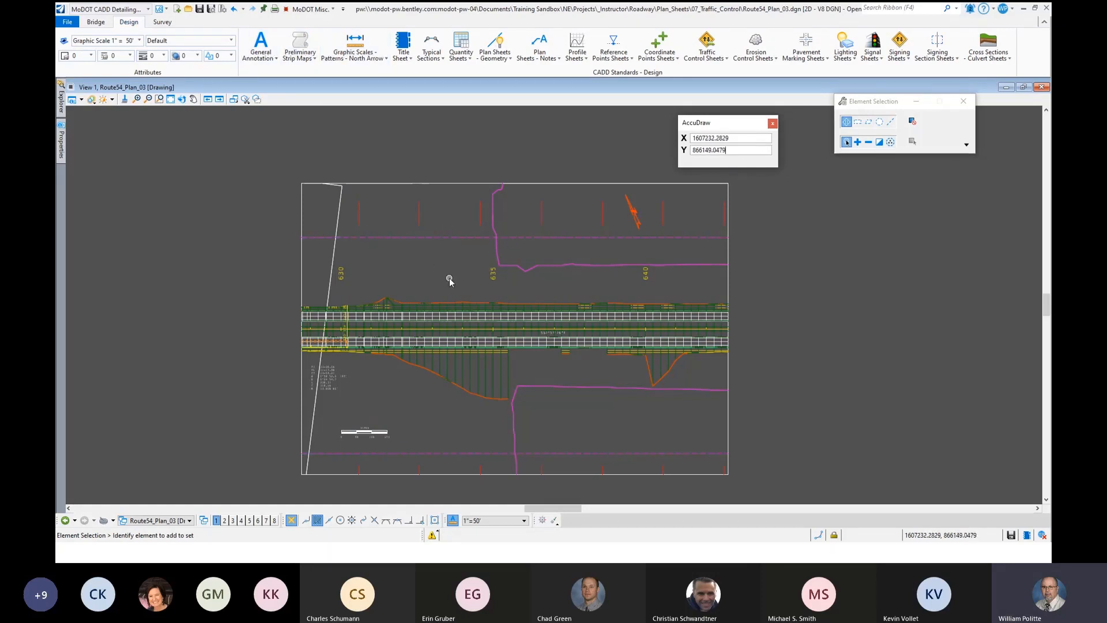
- Open the Route54_Plan_03 sheet model and move the AccuDraw window clear of the sheet
{"action": "left_click", "coordinate": [190, 521]}
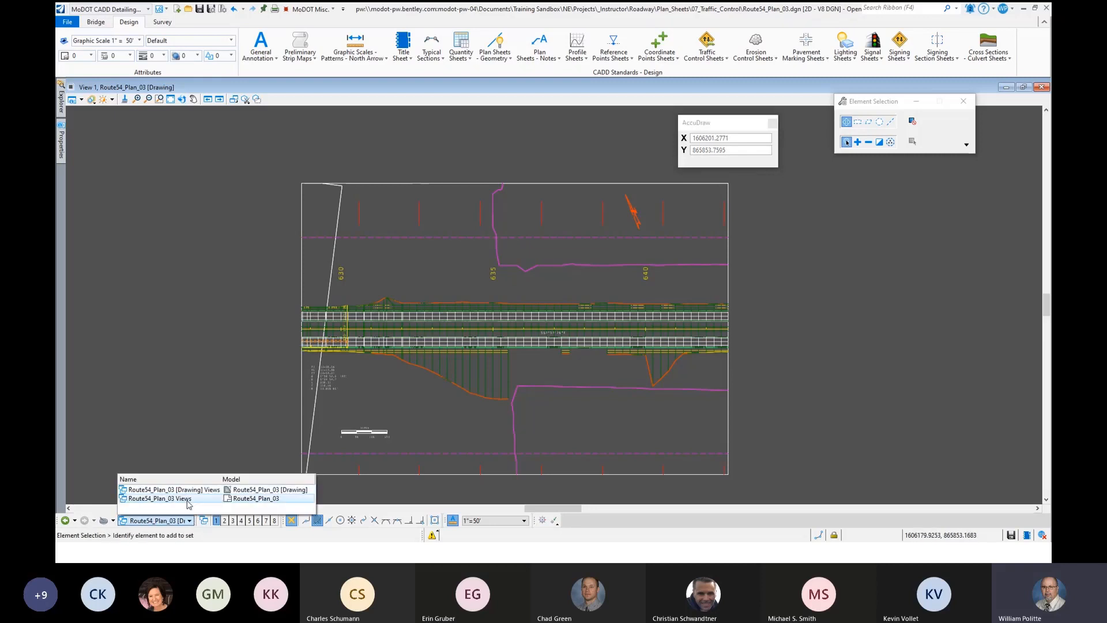
{"action": "left_click", "coordinate": [218, 500]}
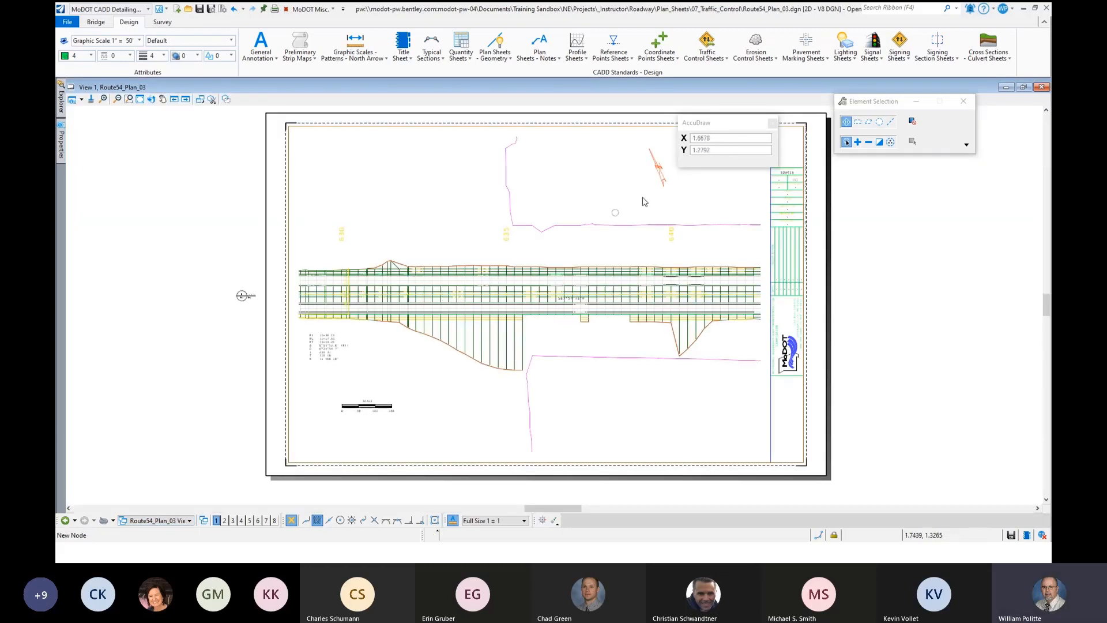
{"action": "left_click_drag", "start_coordinate": [702, 123], "coordinate": [877, 202]}
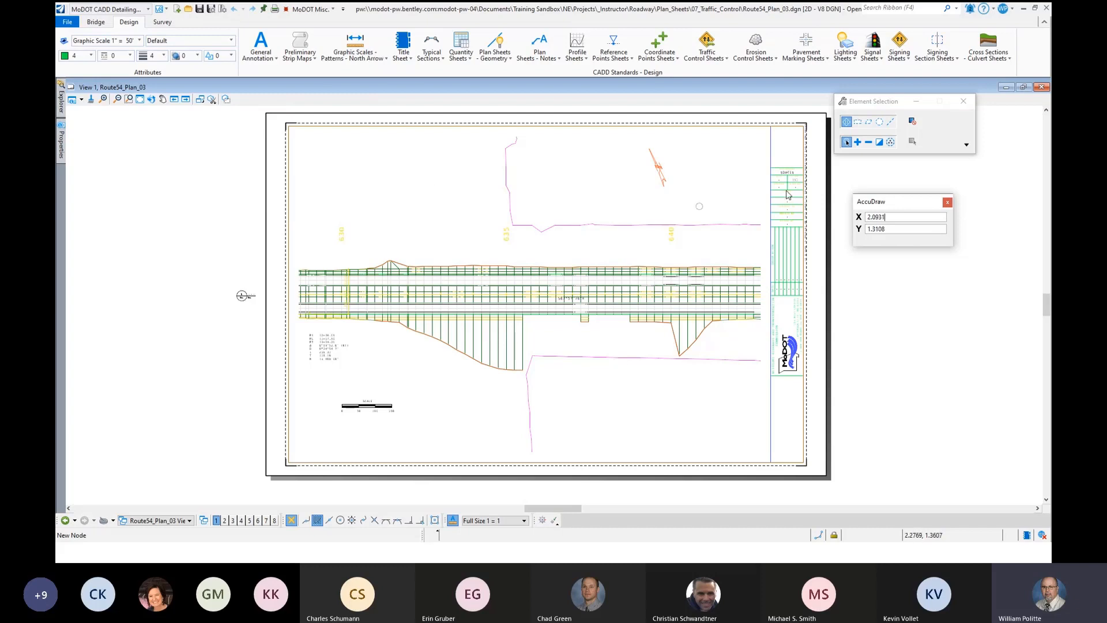
{"action": "left_click_drag", "start_coordinate": [862, 201], "coordinate": [100, 121]}
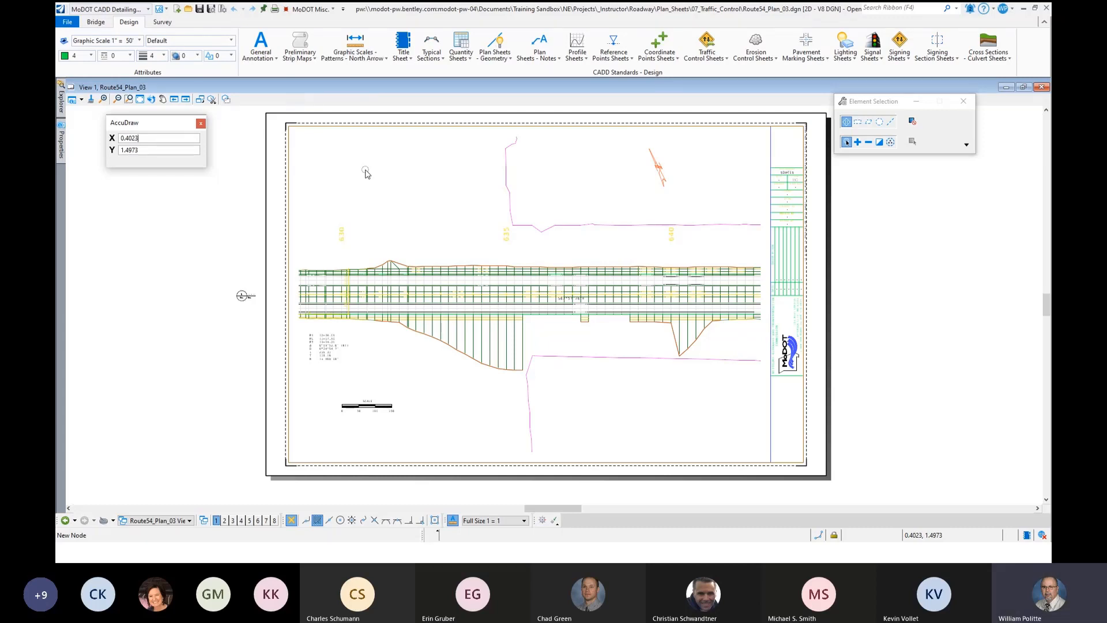
{"action": "left_click_drag", "start_coordinate": [141, 121], "coordinate": [111, 117]}
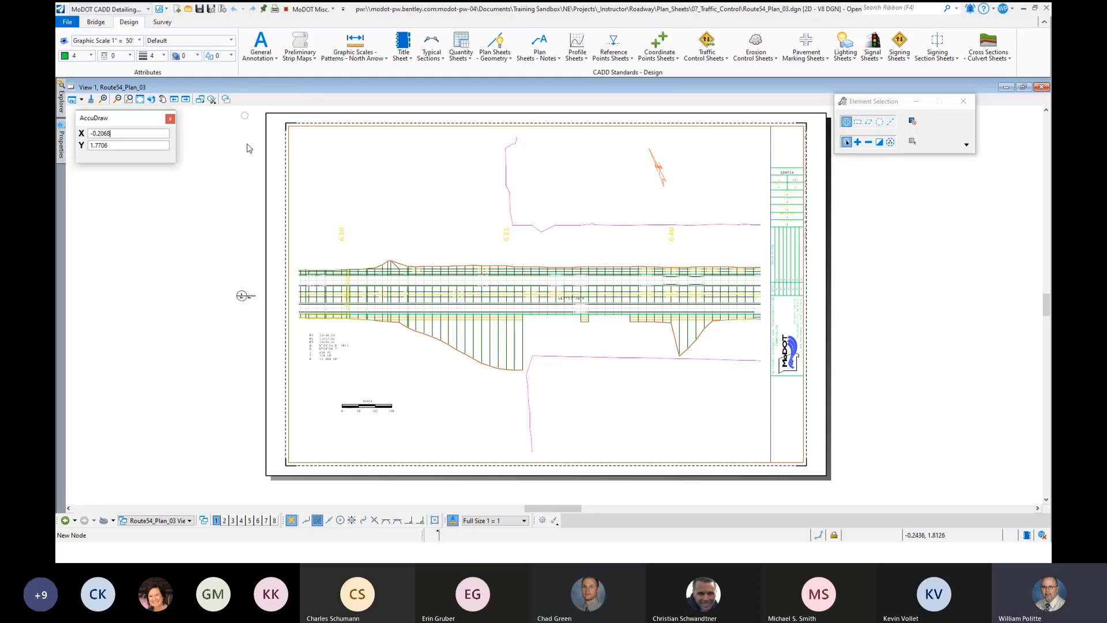
{"action": "left_click_drag", "start_coordinate": [126, 120], "coordinate": [132, 139]}
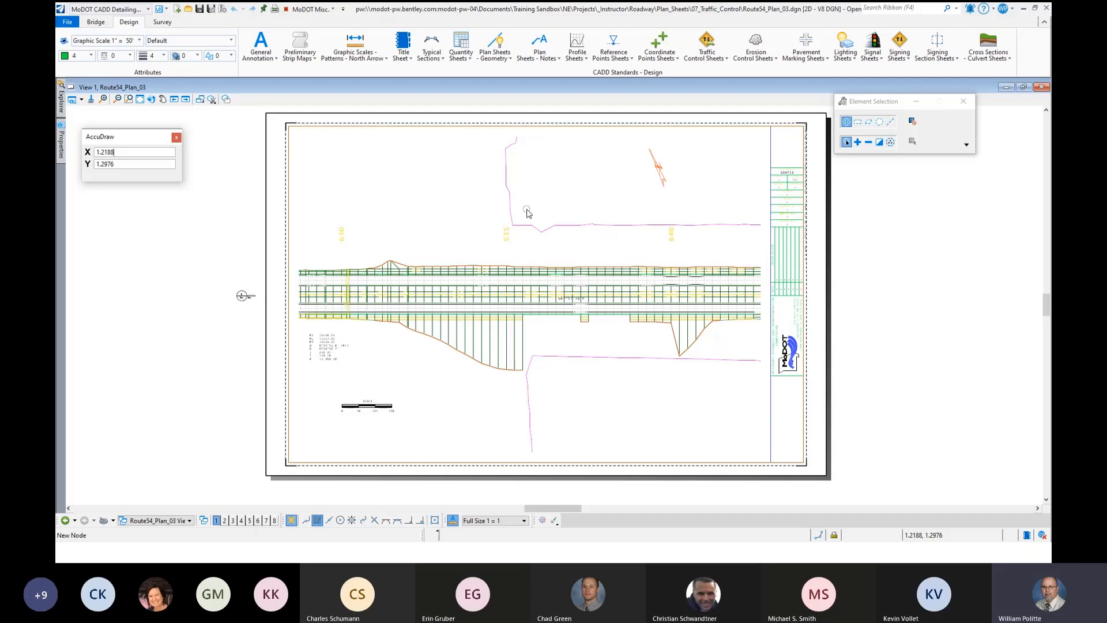
- Switch to the PowerPoint slide show at the Plan Sheet slide comparing drawing and sheet models
{"action": "key", "text": "alt+Tab"}
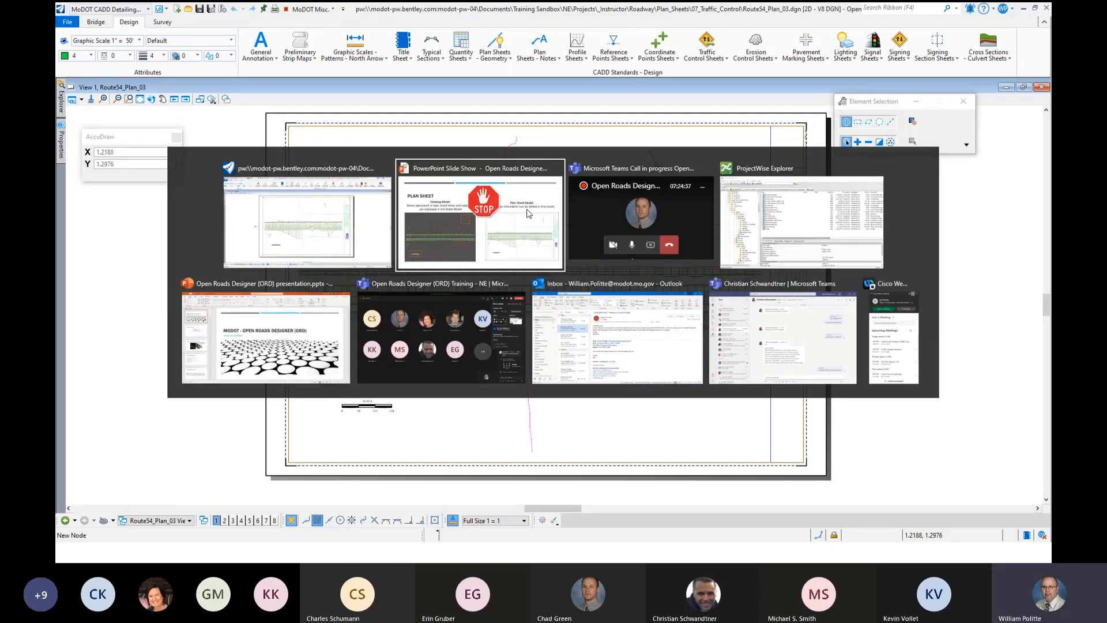
{"action": "left_click", "coordinate": [529, 214]}
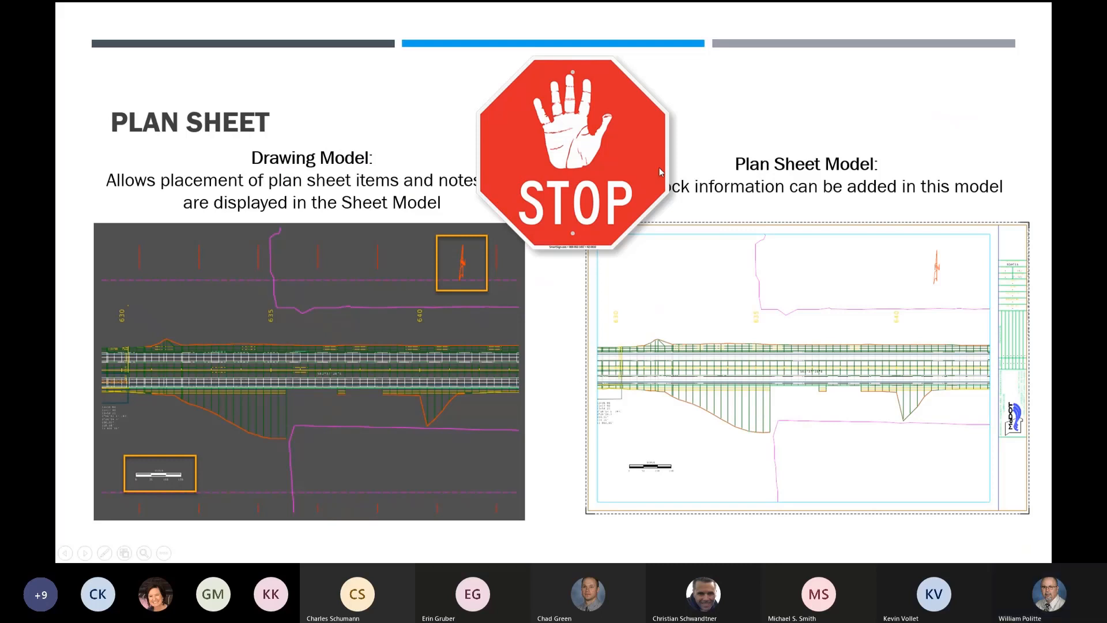